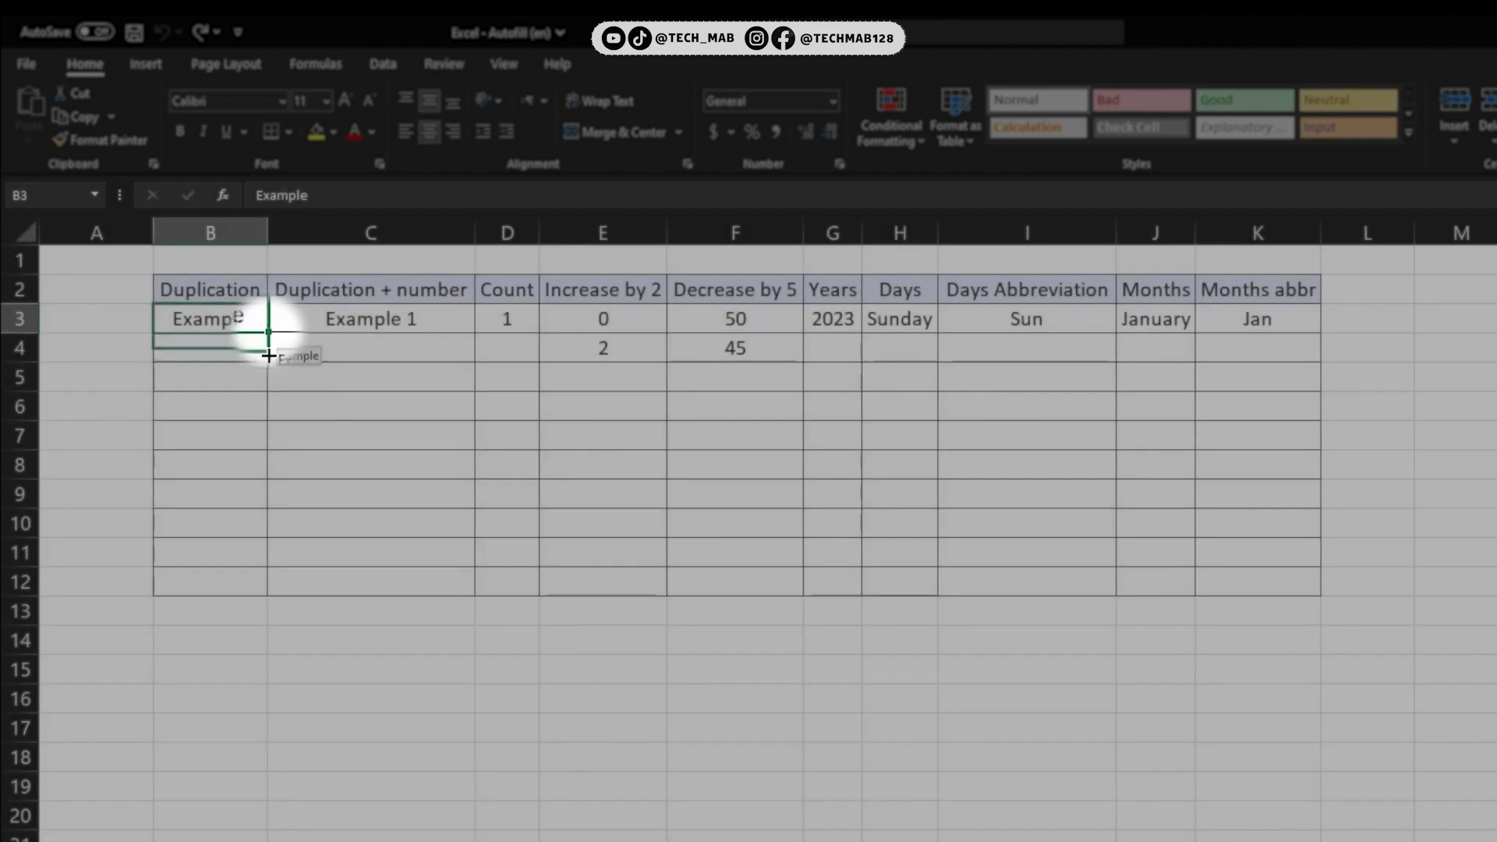
Fill the Duplication column down from B3 to B12 with the text Example.
left_click_drag(269, 333, 257, 591)
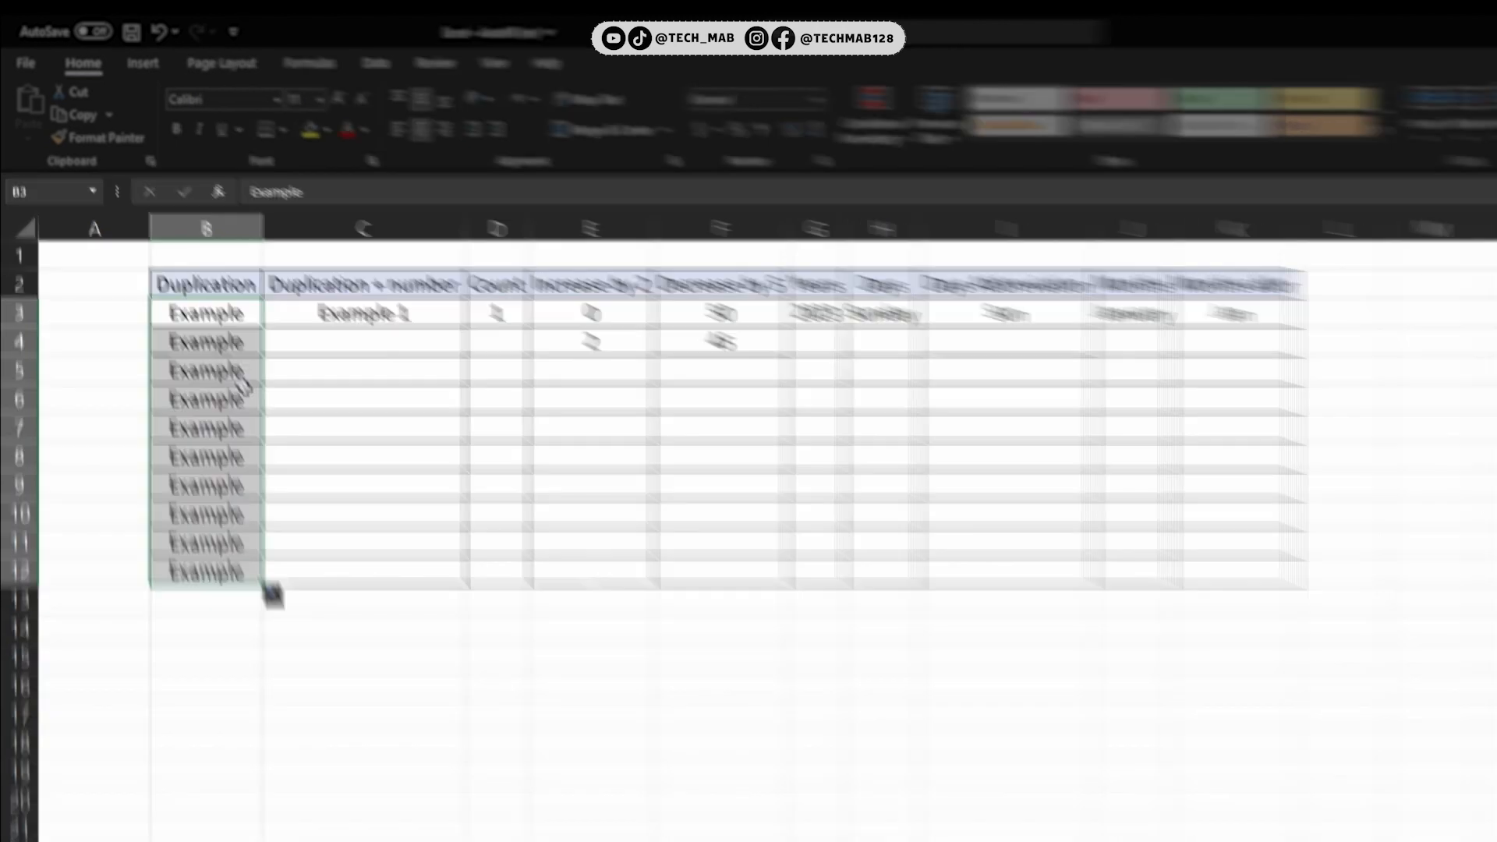
Try filling Example 1 down C3:C12, switch the fill to Copy Cells, and undo the fill.
left_click(372, 319)
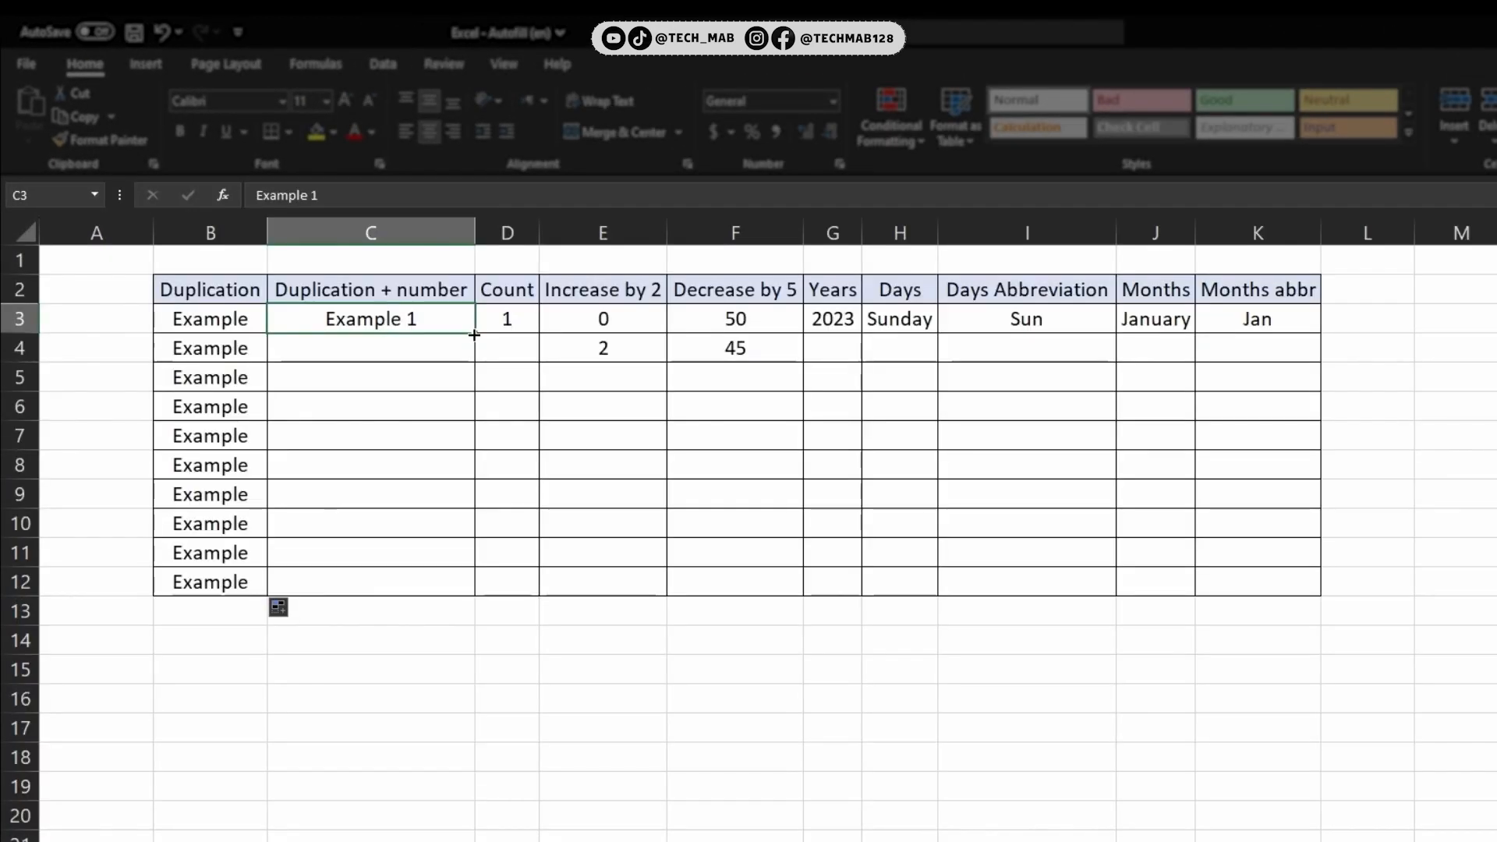
left_click_drag(474, 335, 467, 588)
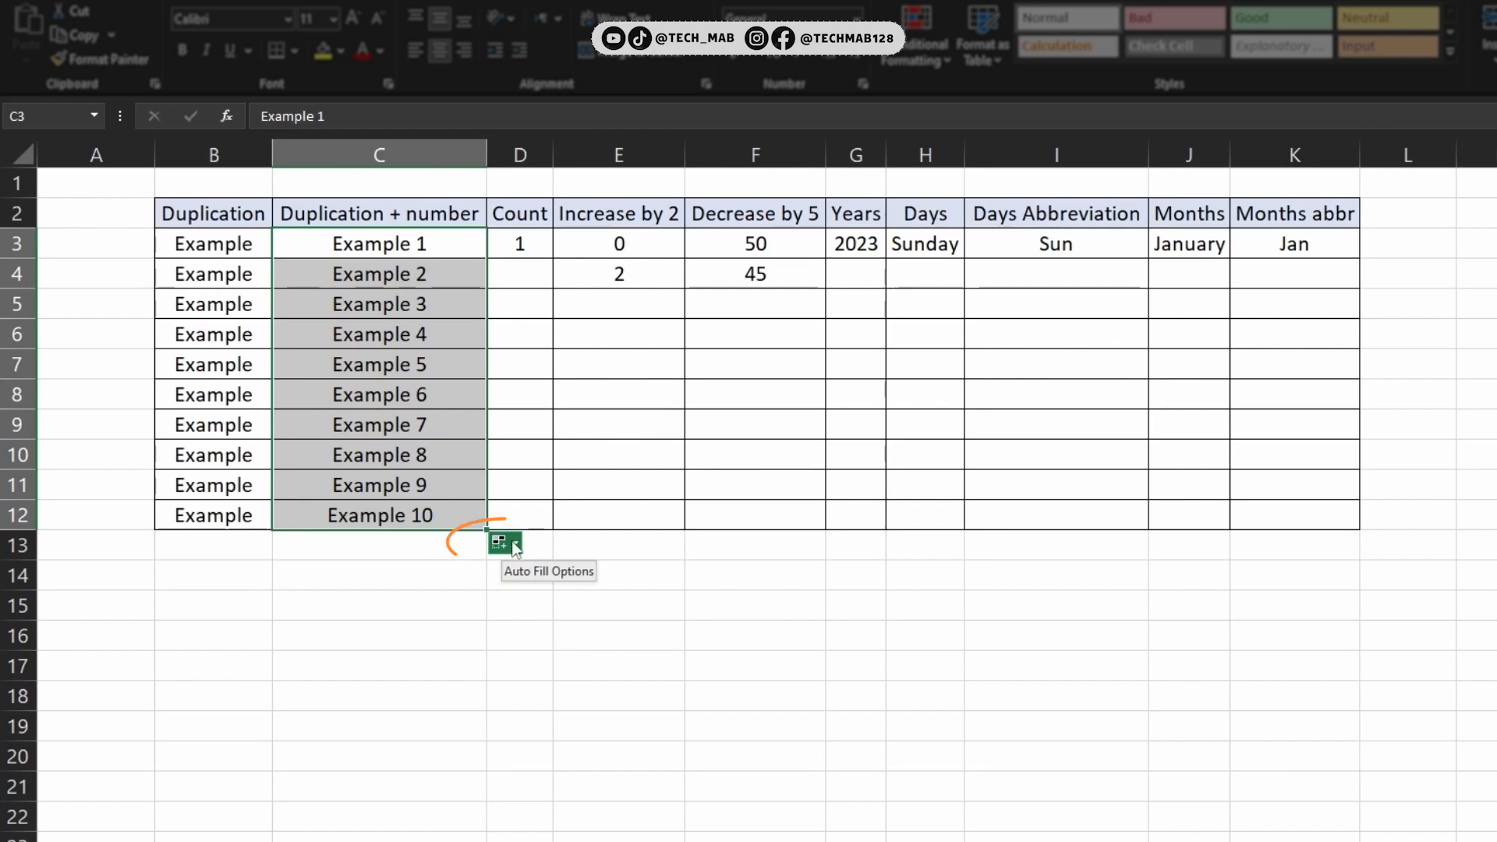
left_click(507, 544)
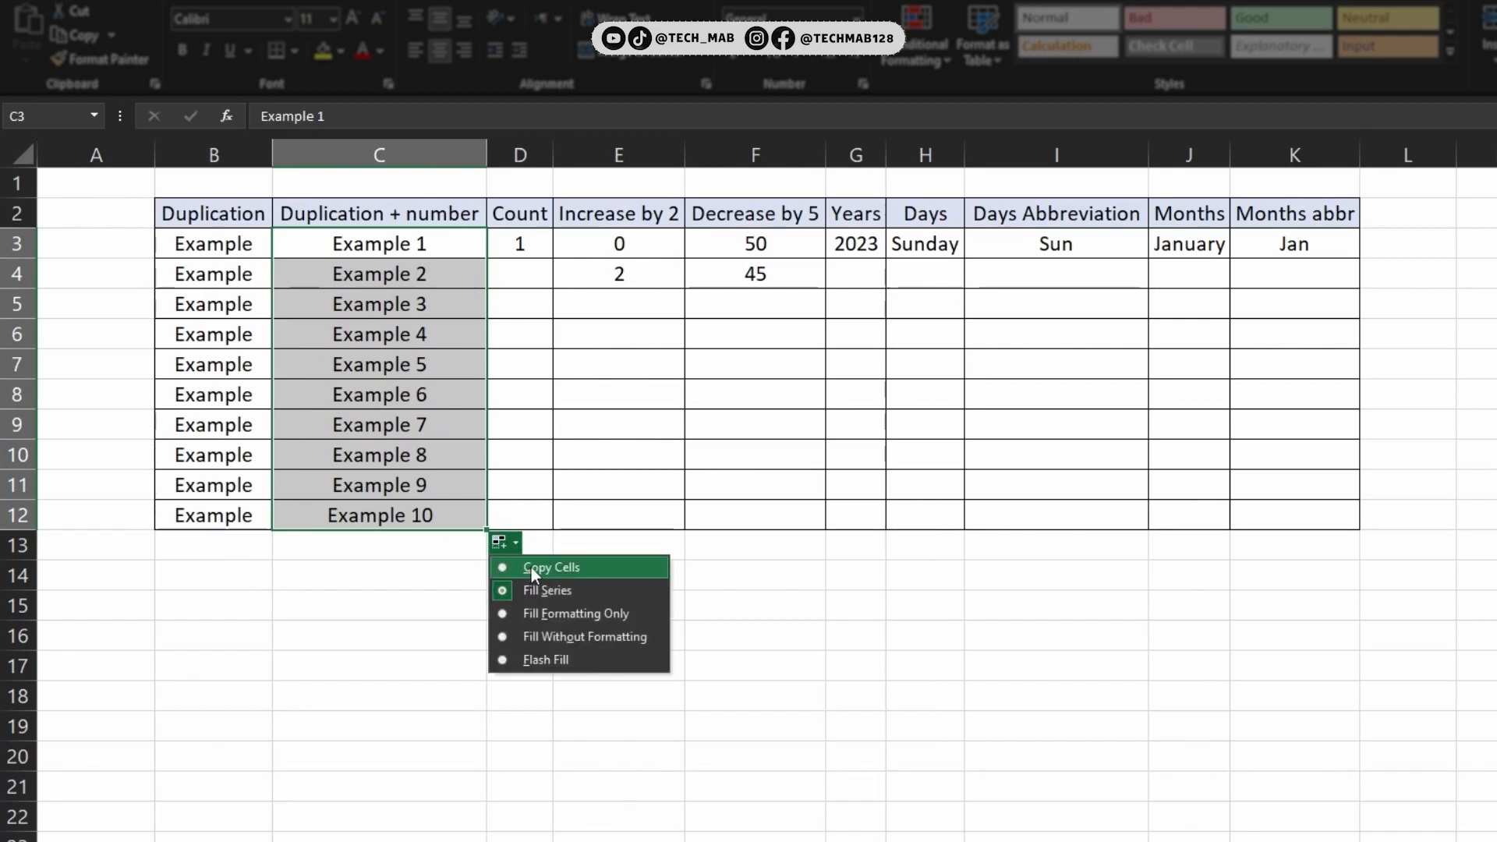
left_click(530, 567)
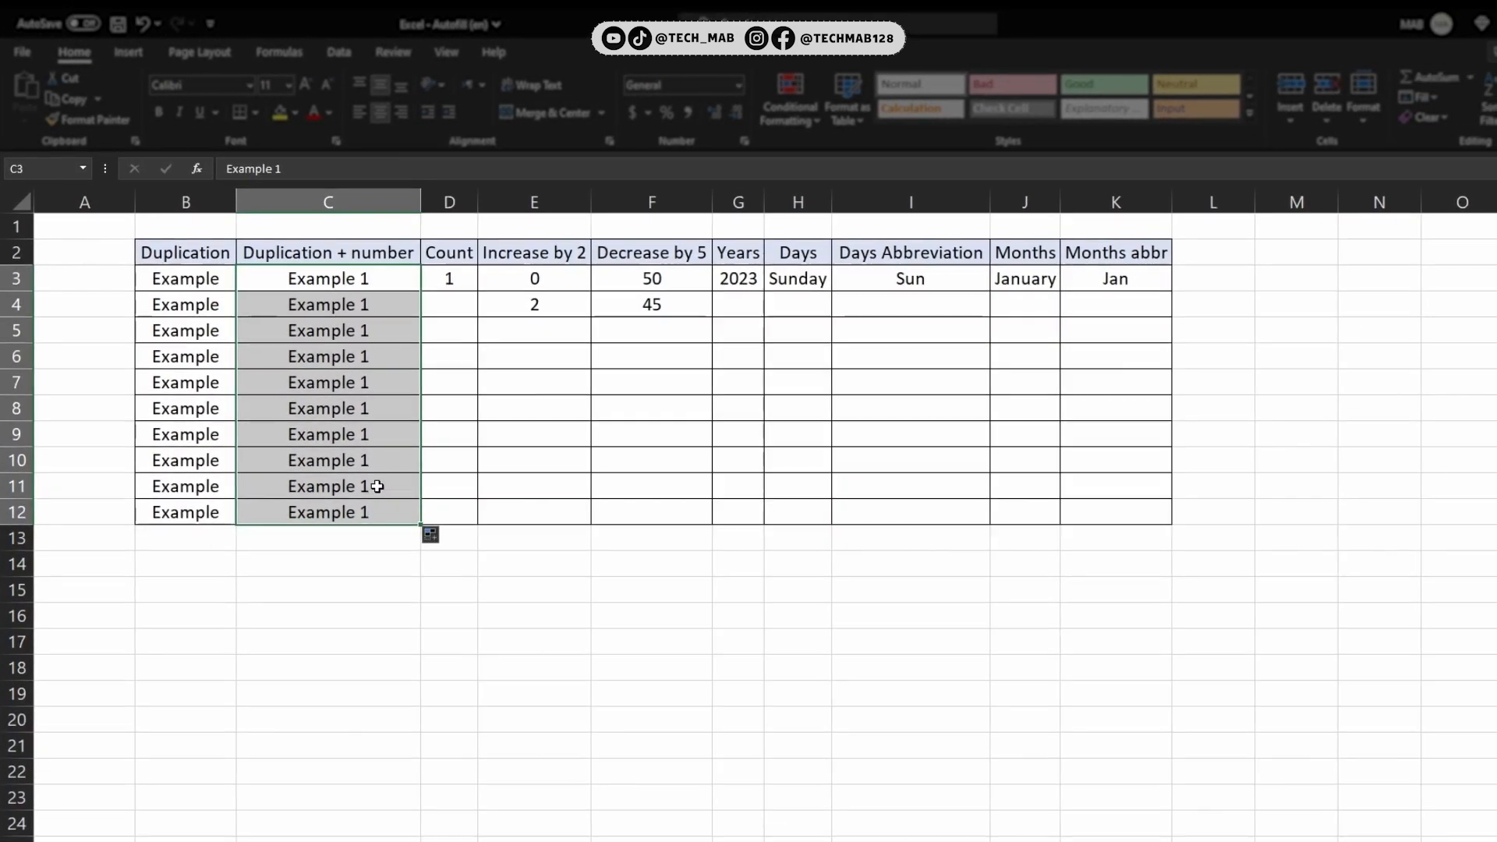
key("ctrl+z")
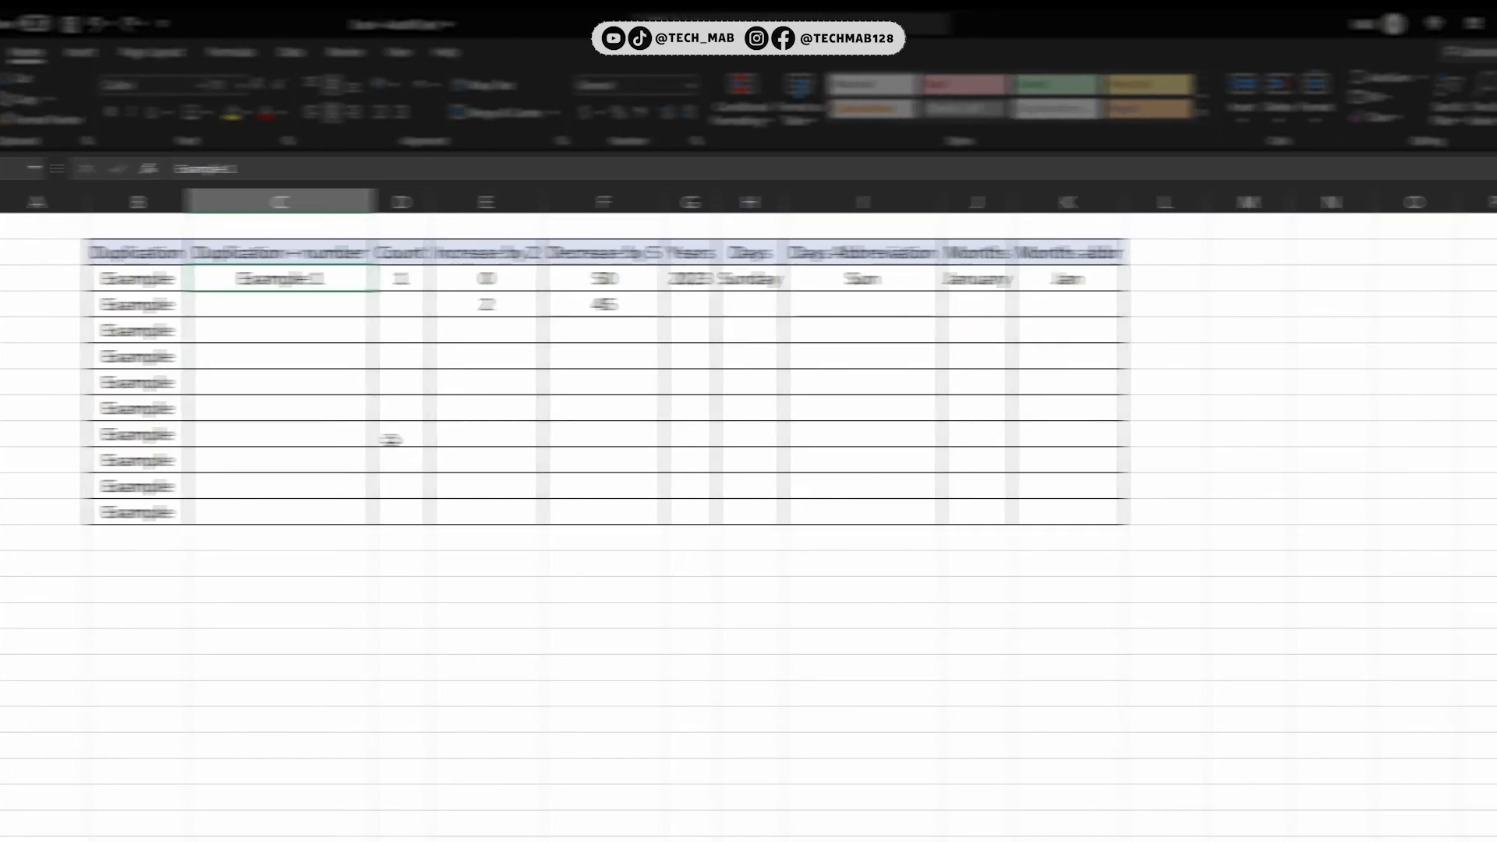
Try filling the Count column from D3 to D12 with the Fill Series option, and undo the fill.
left_click(458, 284)
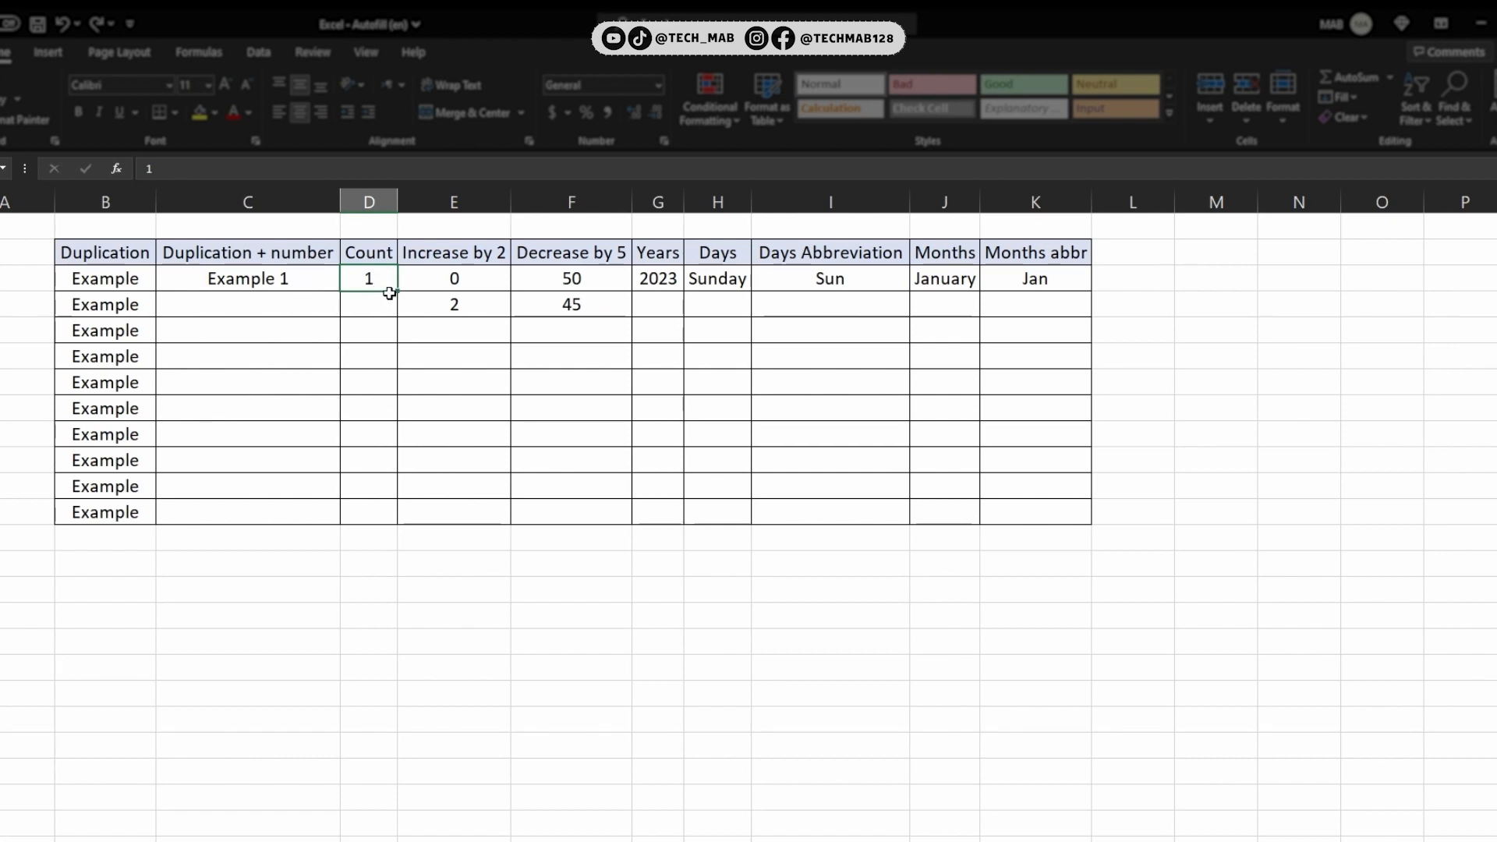
left_click_drag(397, 292, 399, 522)
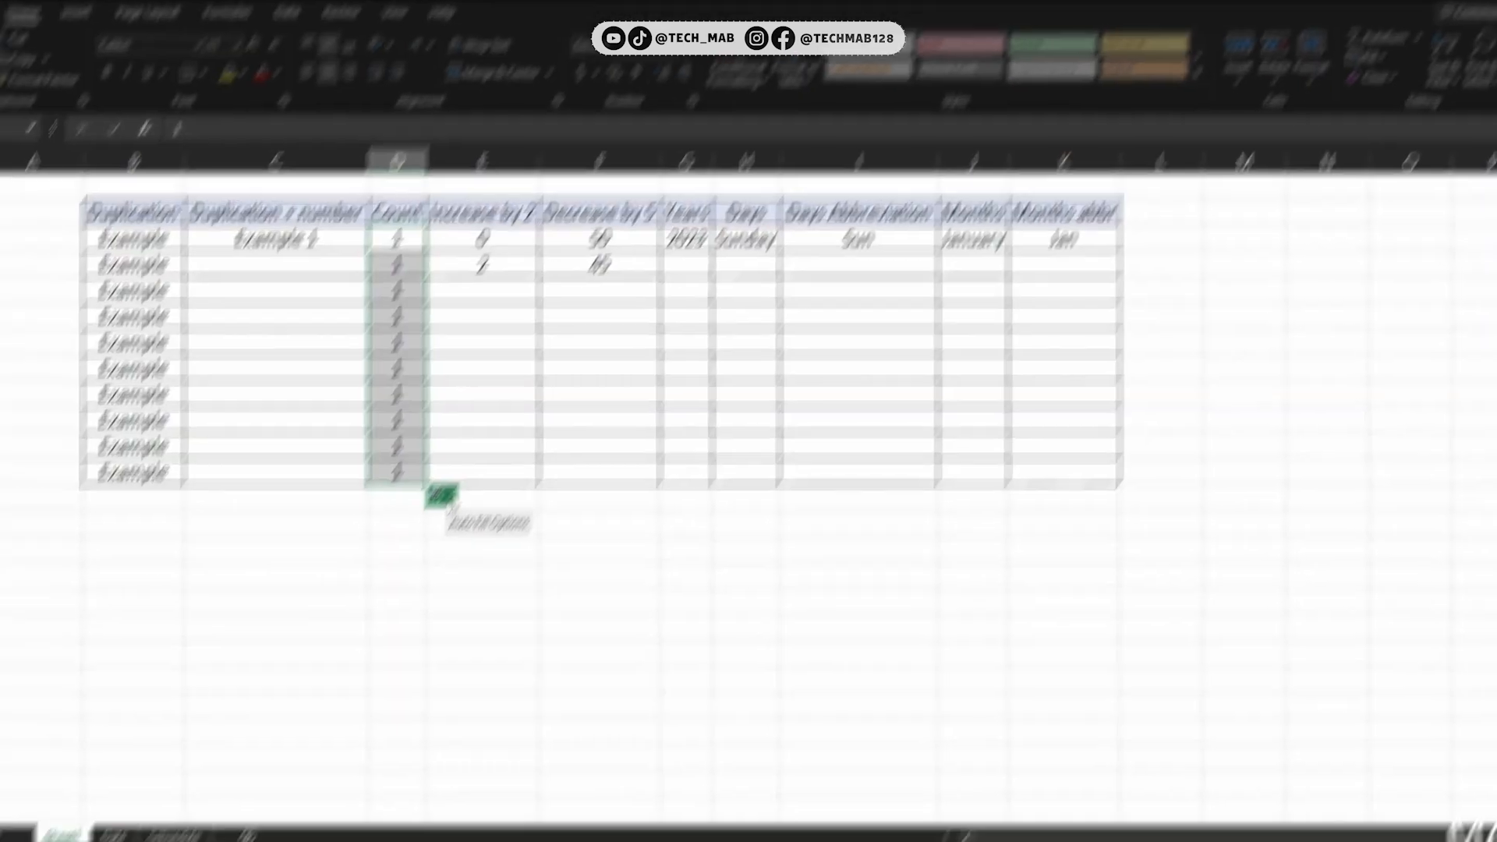
left_click(418, 536)
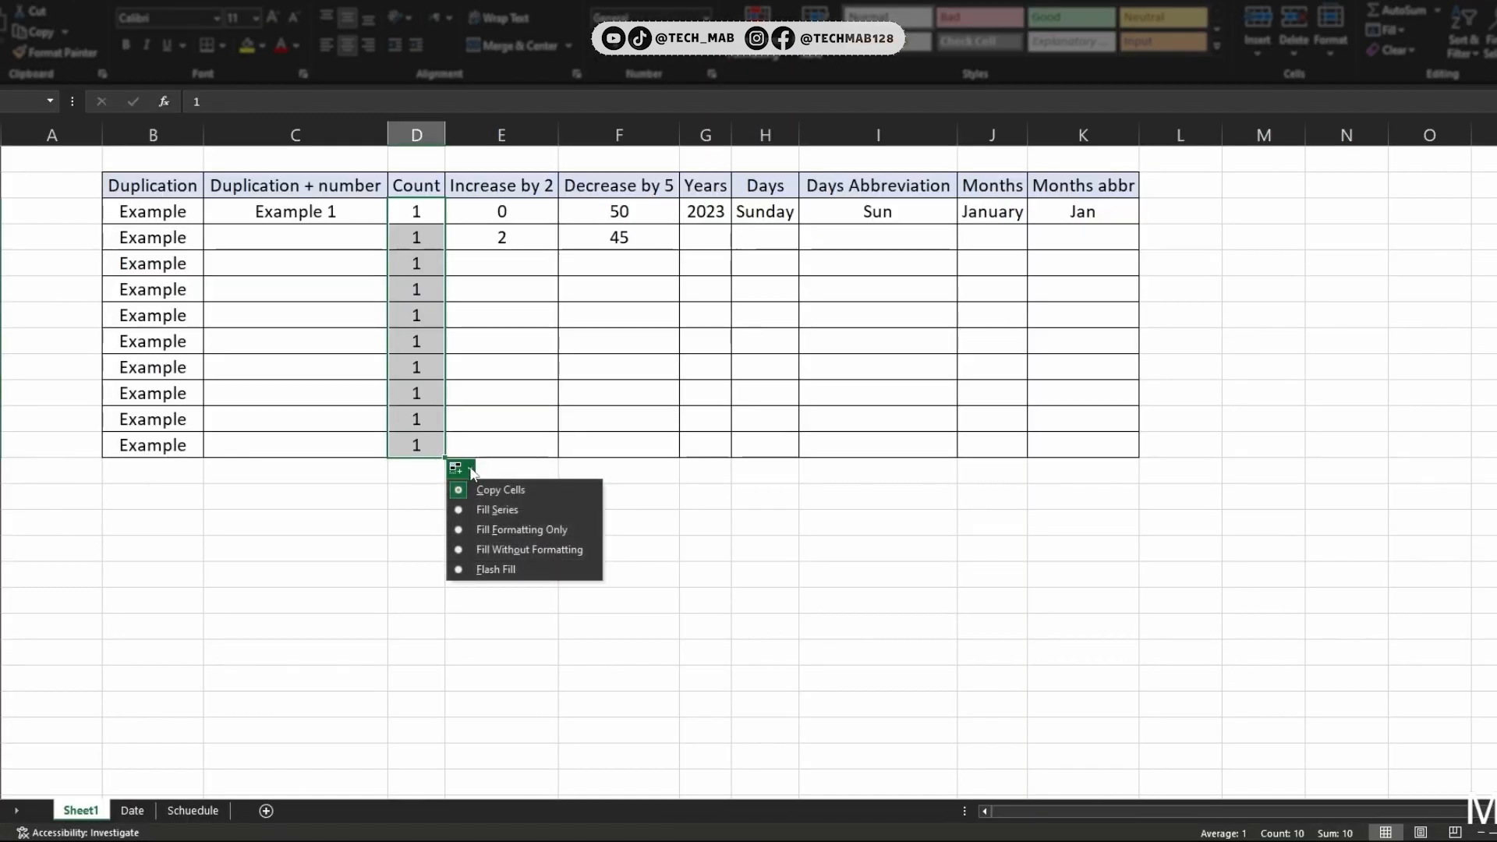
left_click(475, 509)
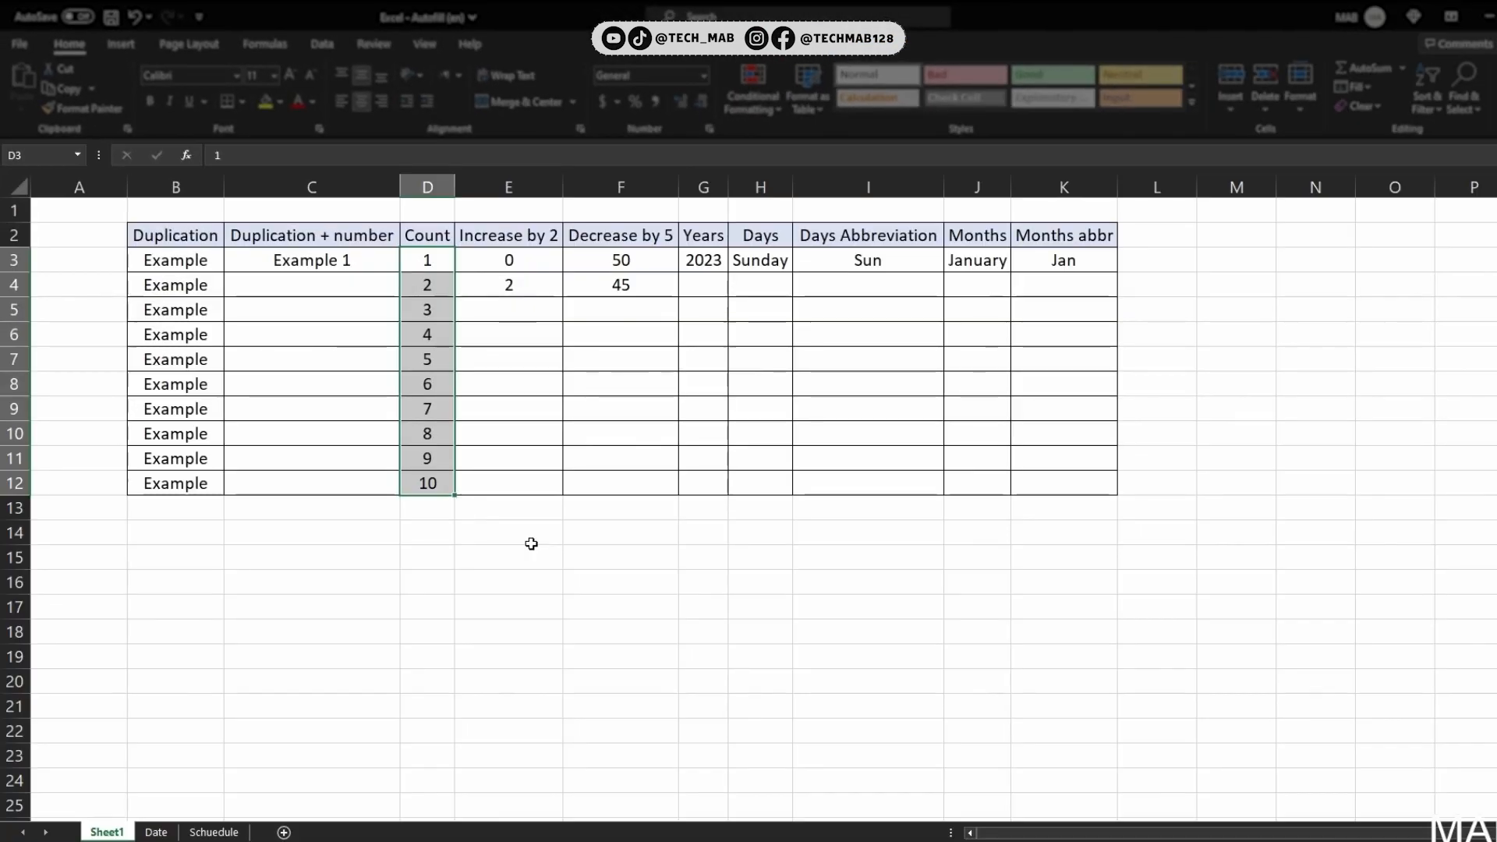
key("ctrl+z")
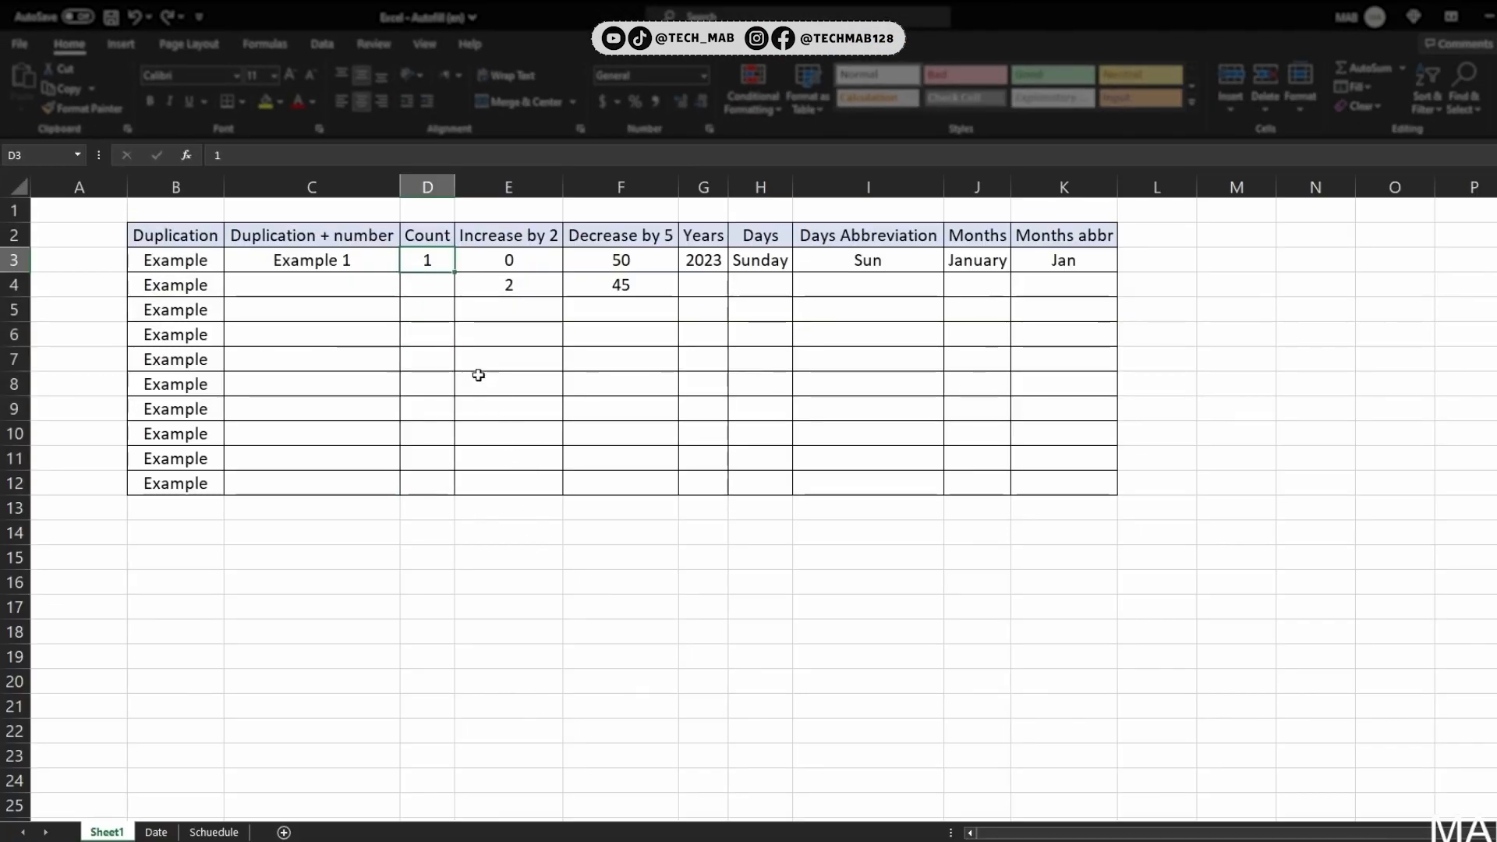
Enter 2 in D4 and extend the Count series from D3:D4 down to D12.
left_click(429, 286)
type("2")
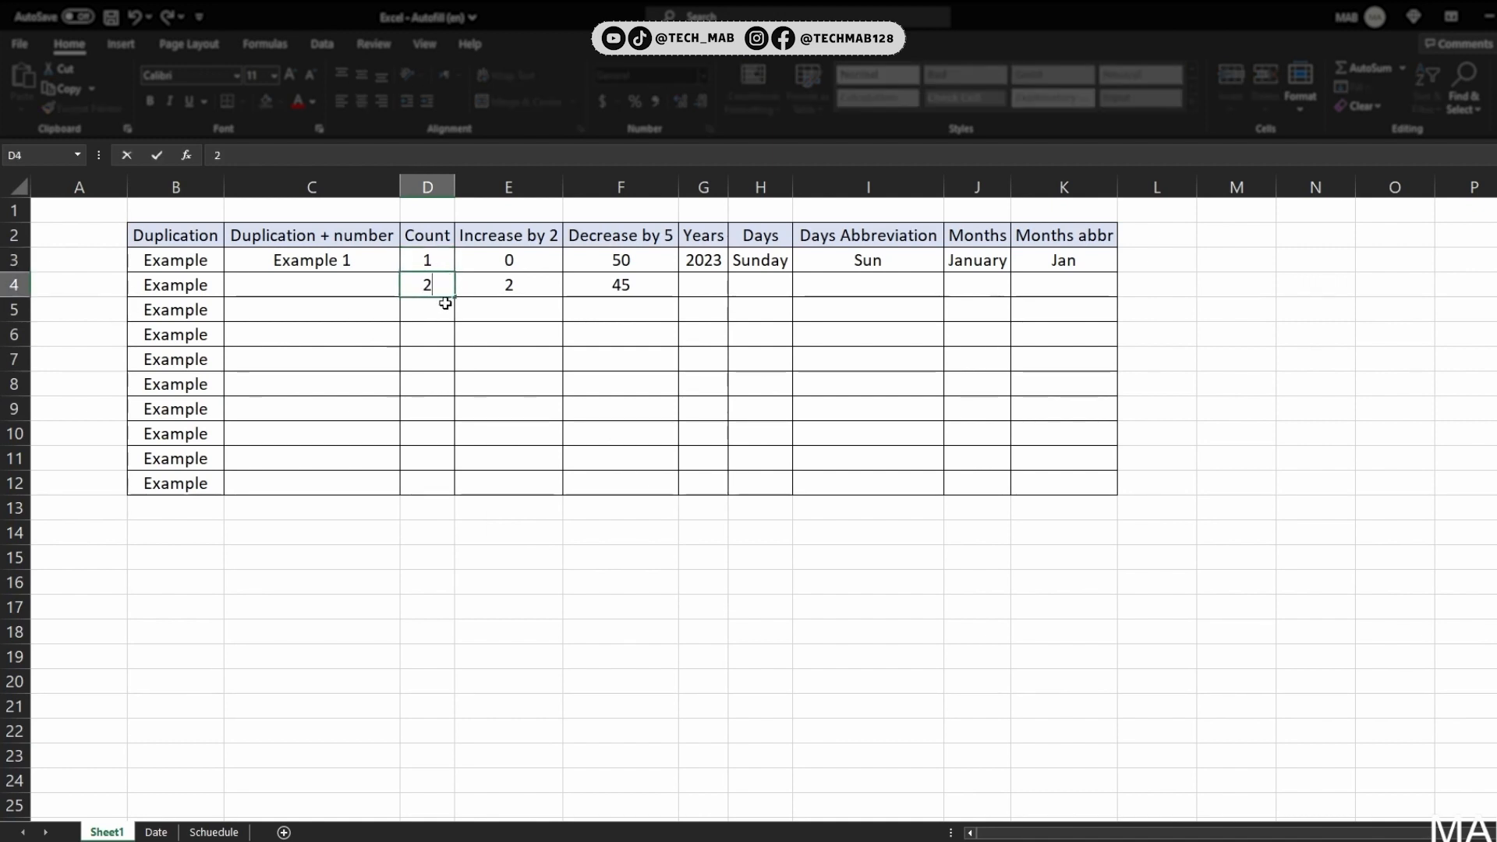
key("Return")
left_click(450, 285)
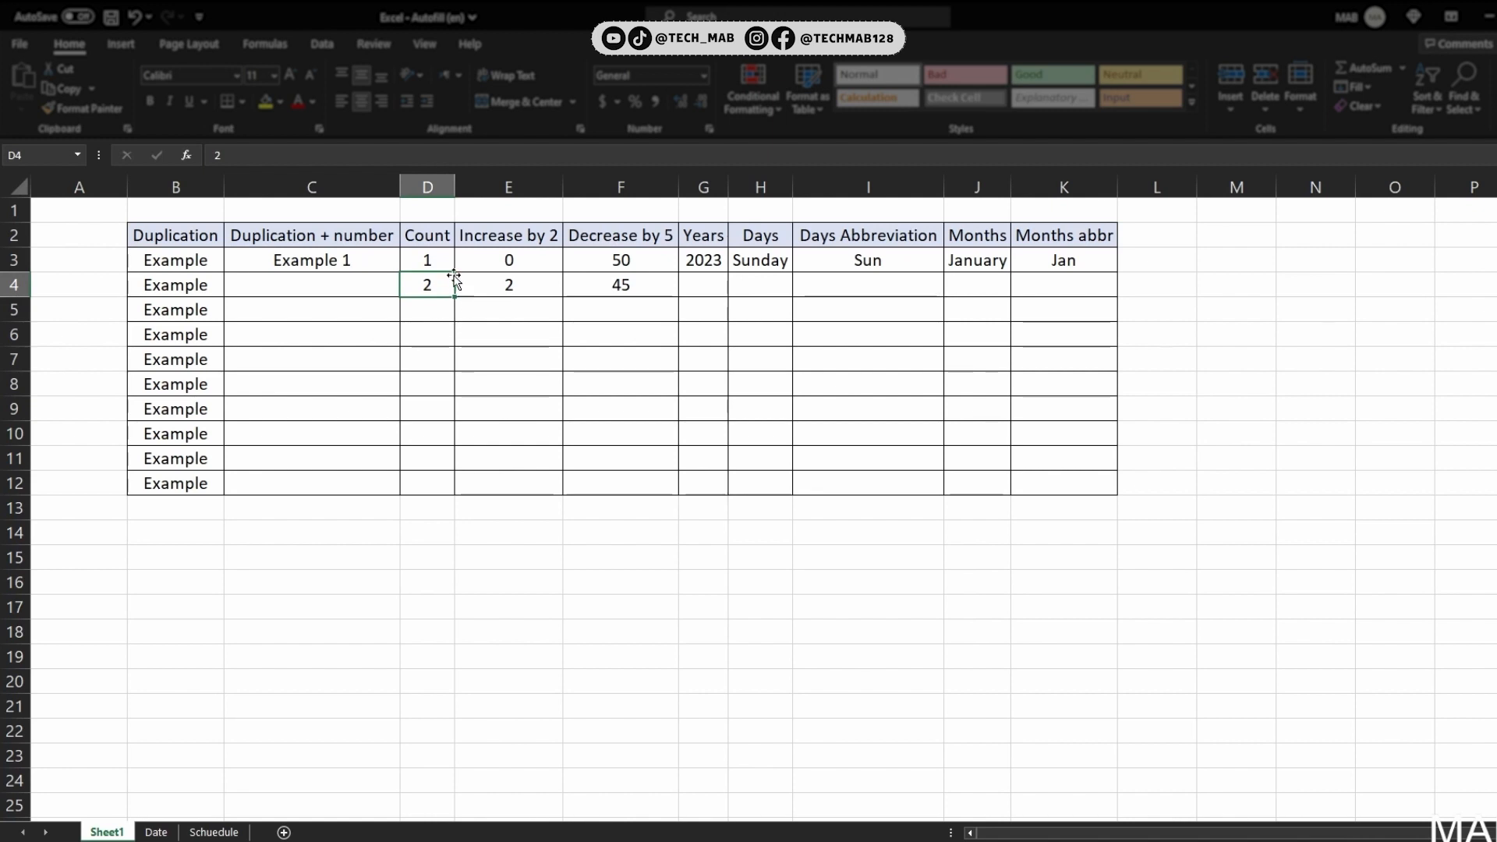
left_click_drag(438, 262, 452, 488)
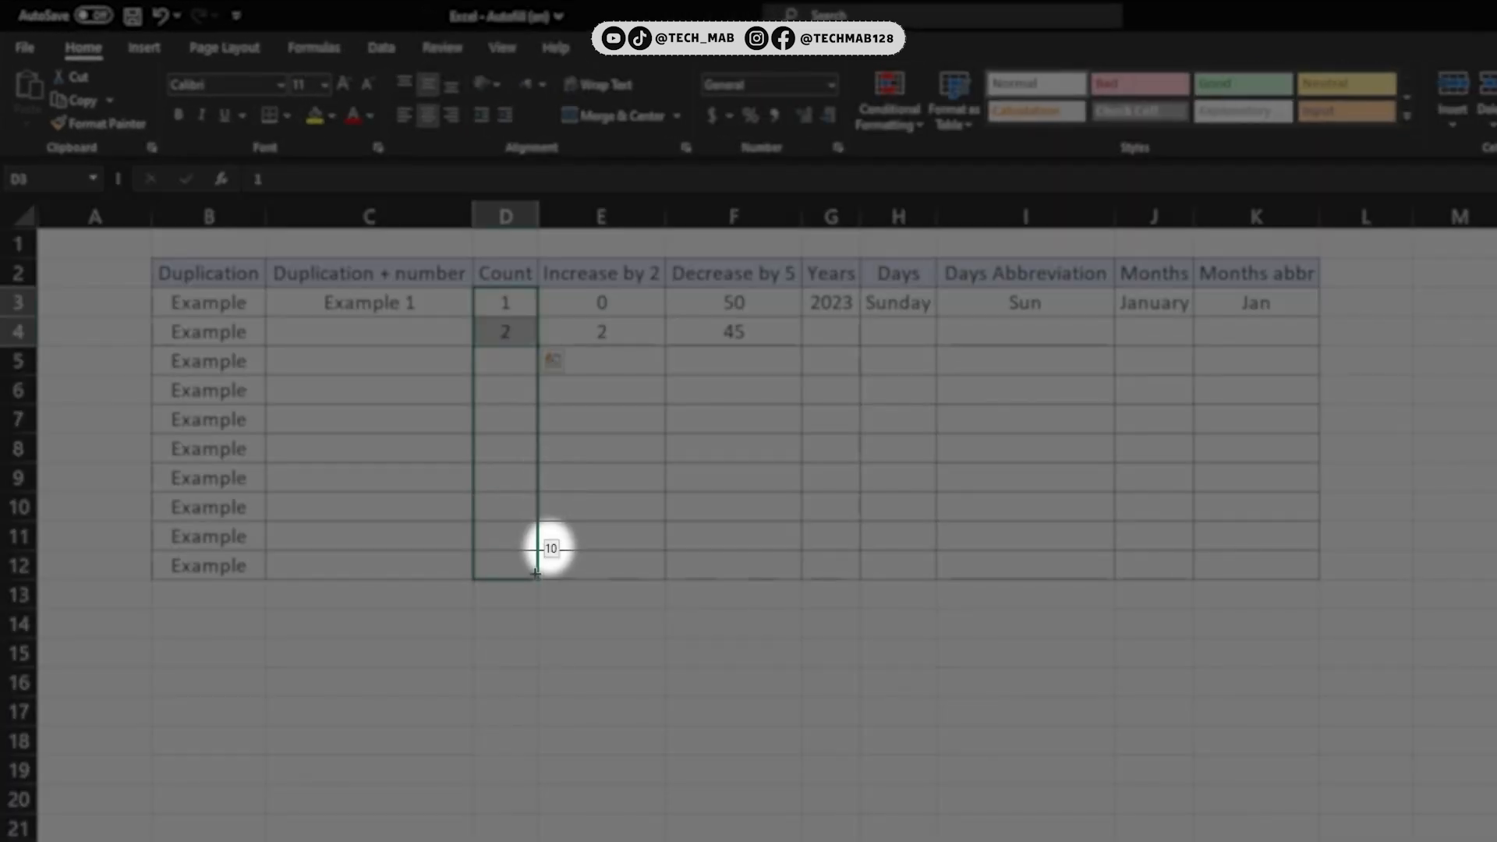
left_click_drag(536, 550, 536, 555)
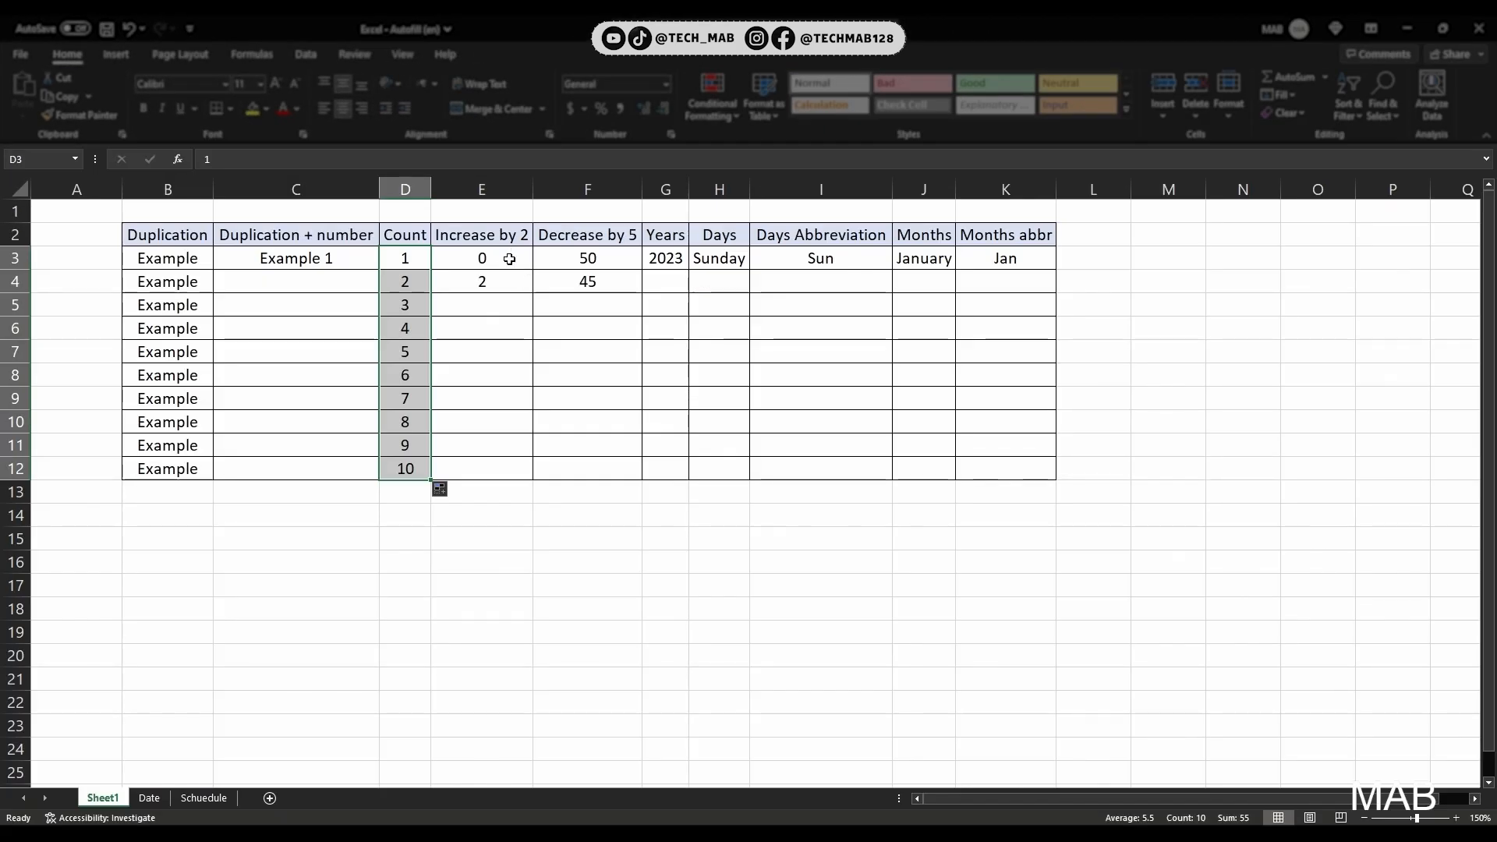
Extend the Increase by 2 series from 0 and 2, and the Decrease by 5 series from 50 and 45, down to row 12.
left_click(510, 262)
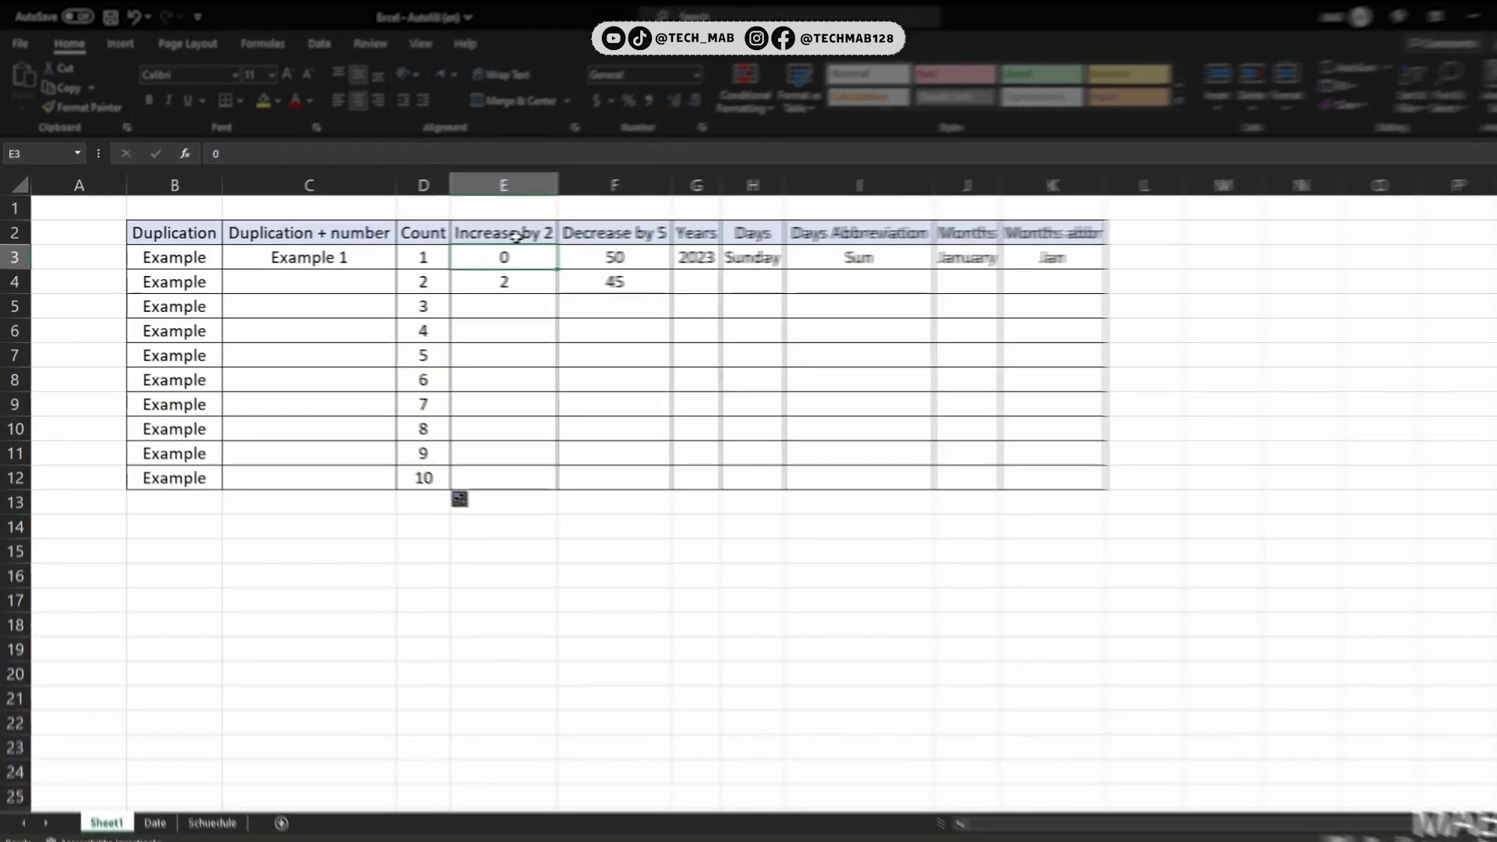
left_click_drag(501, 284, 571, 489)
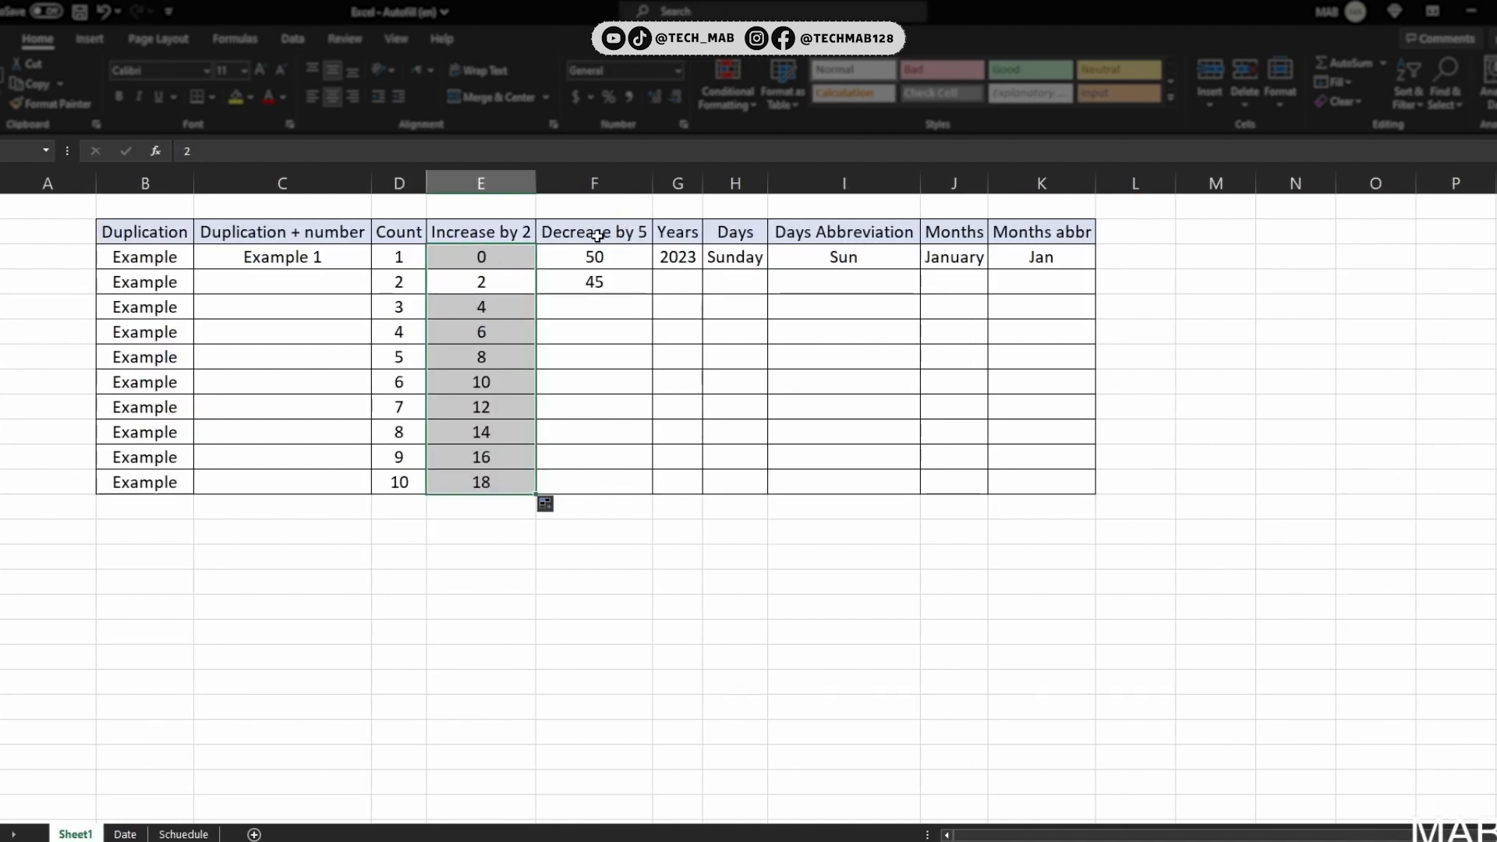
left_click_drag(616, 262, 621, 280)
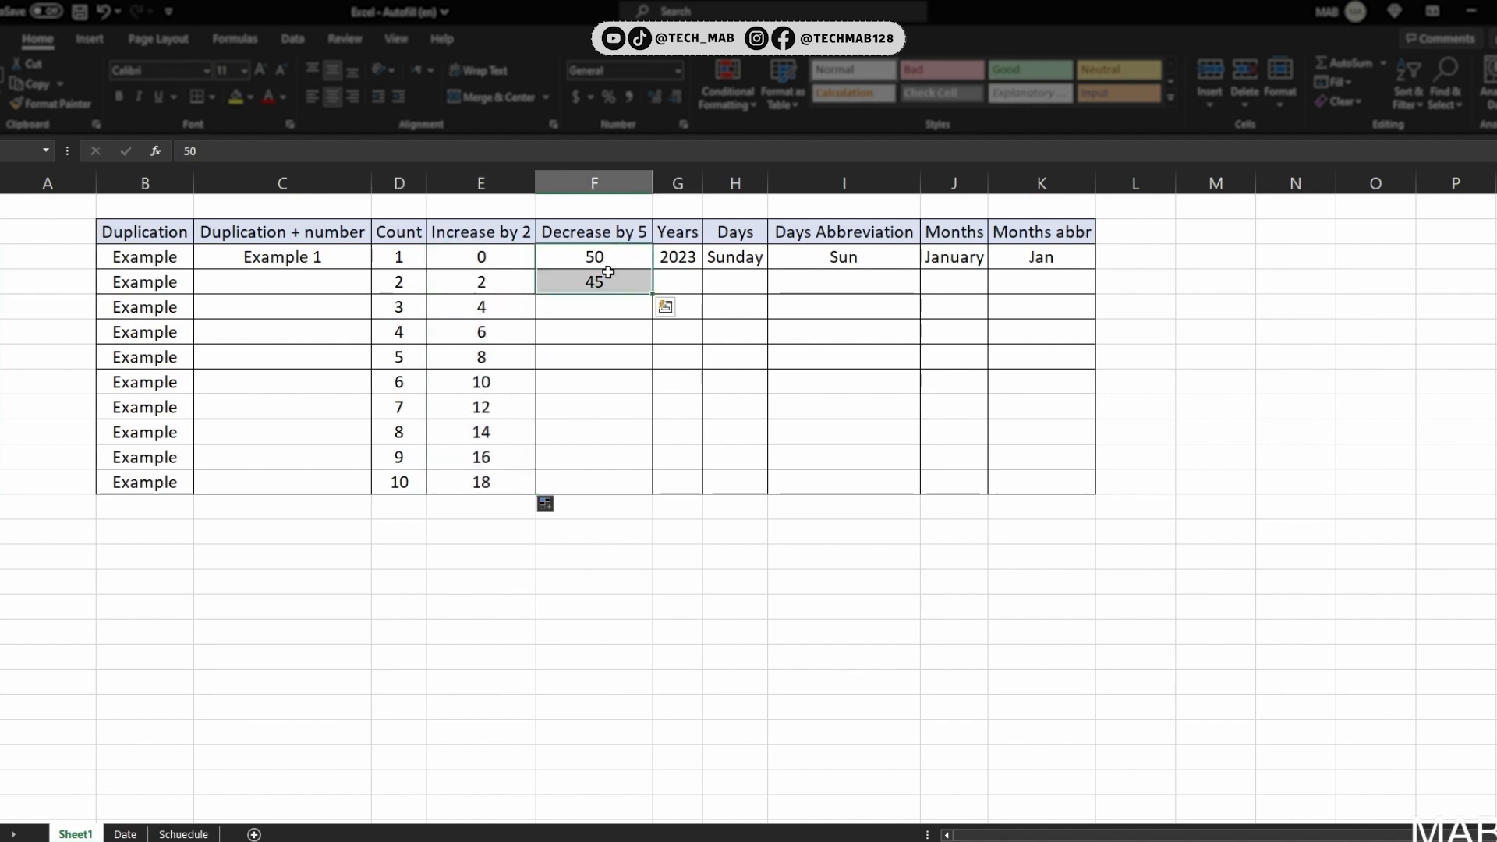
left_click_drag(654, 295, 655, 494)
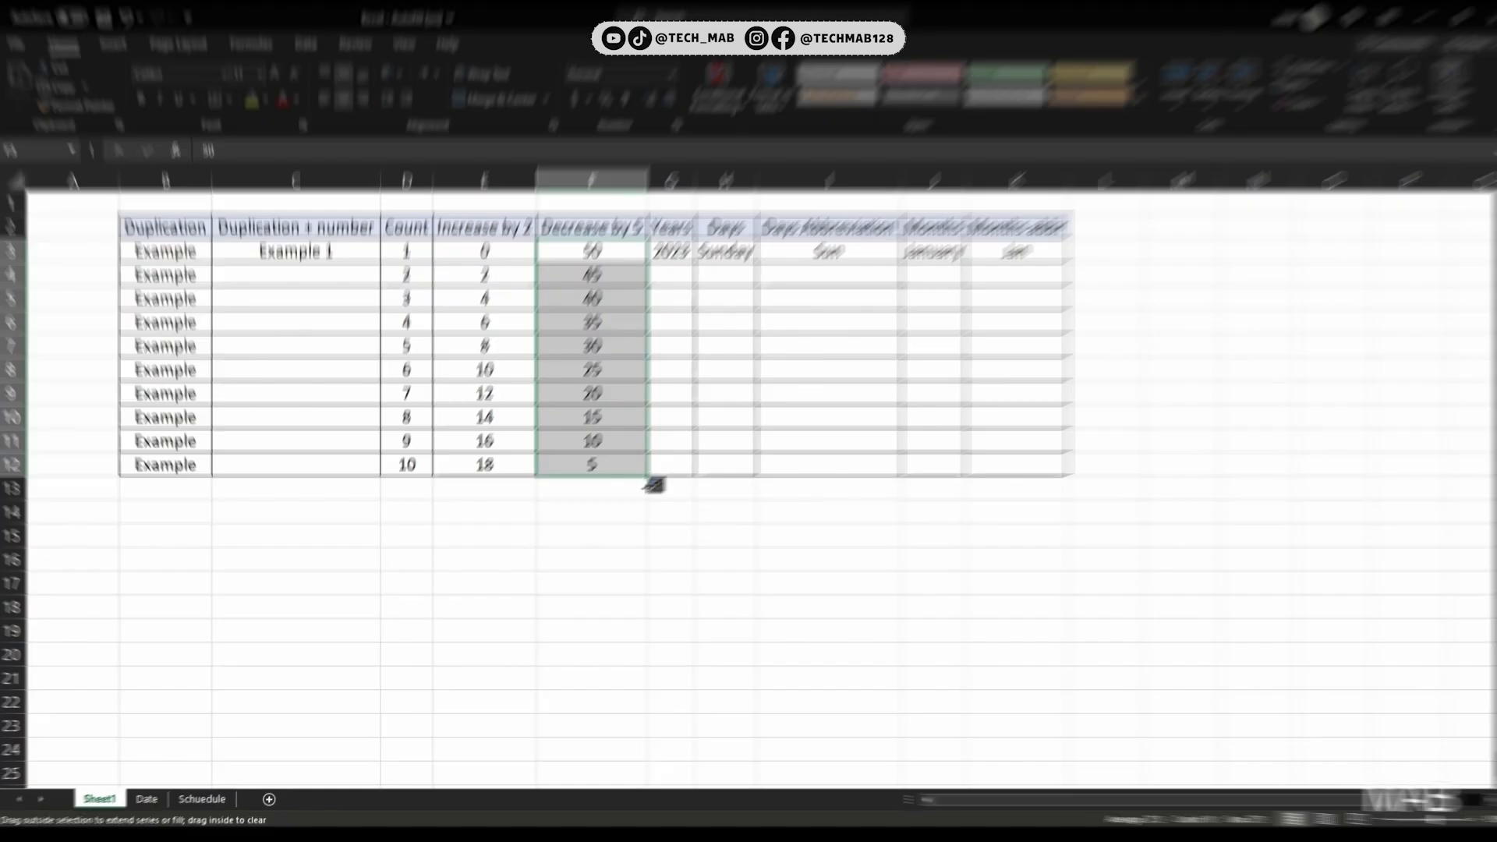
left_click_drag(637, 478, 638, 633)
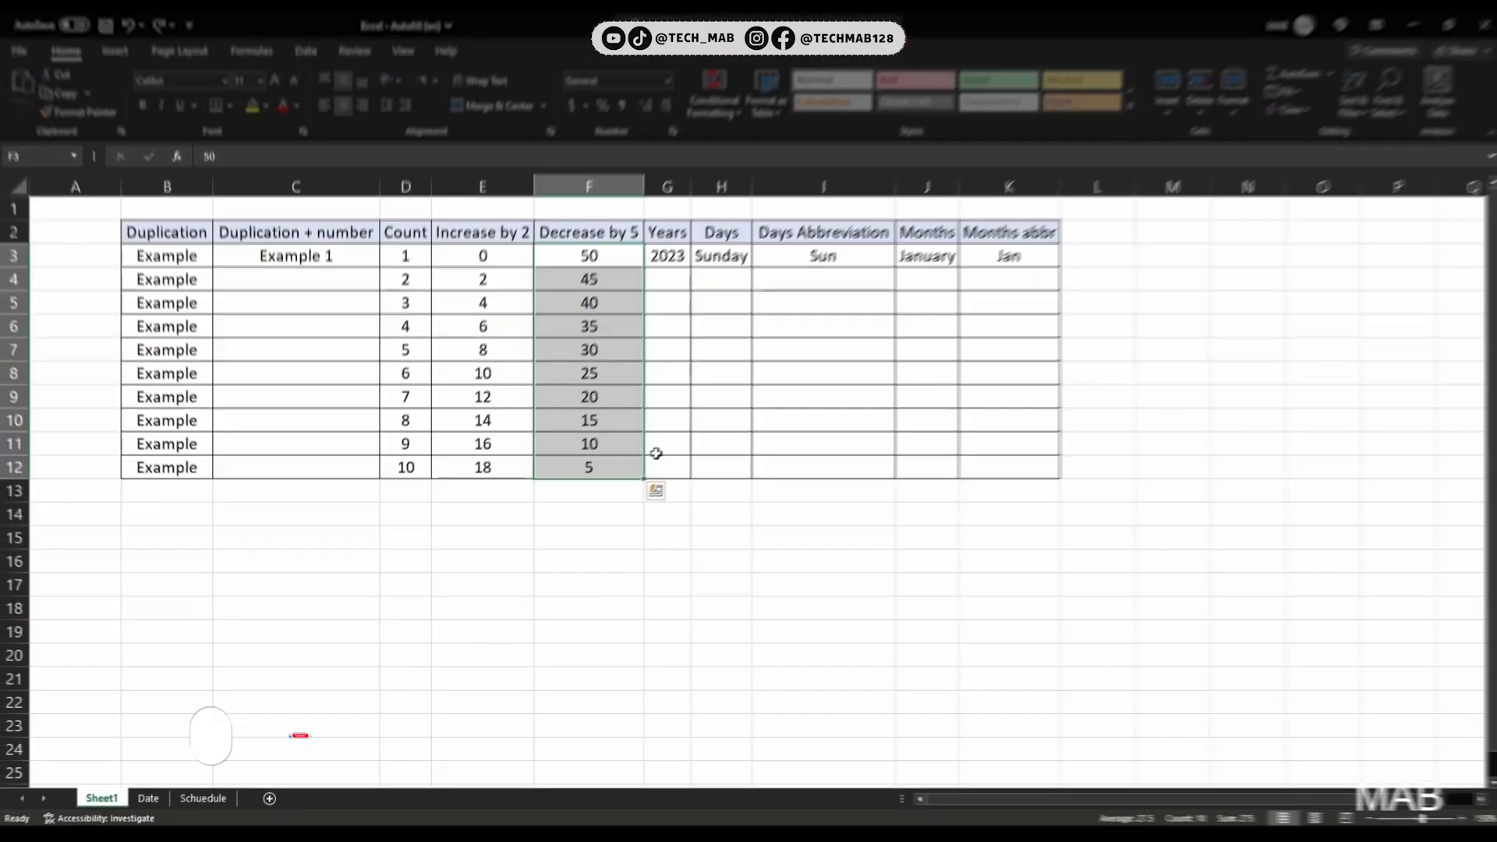
Fill the Years column from 2023 in G3 down to G12 using the Fill Series option.
left_click(671, 262)
left_click_drag(689, 270, 700, 478)
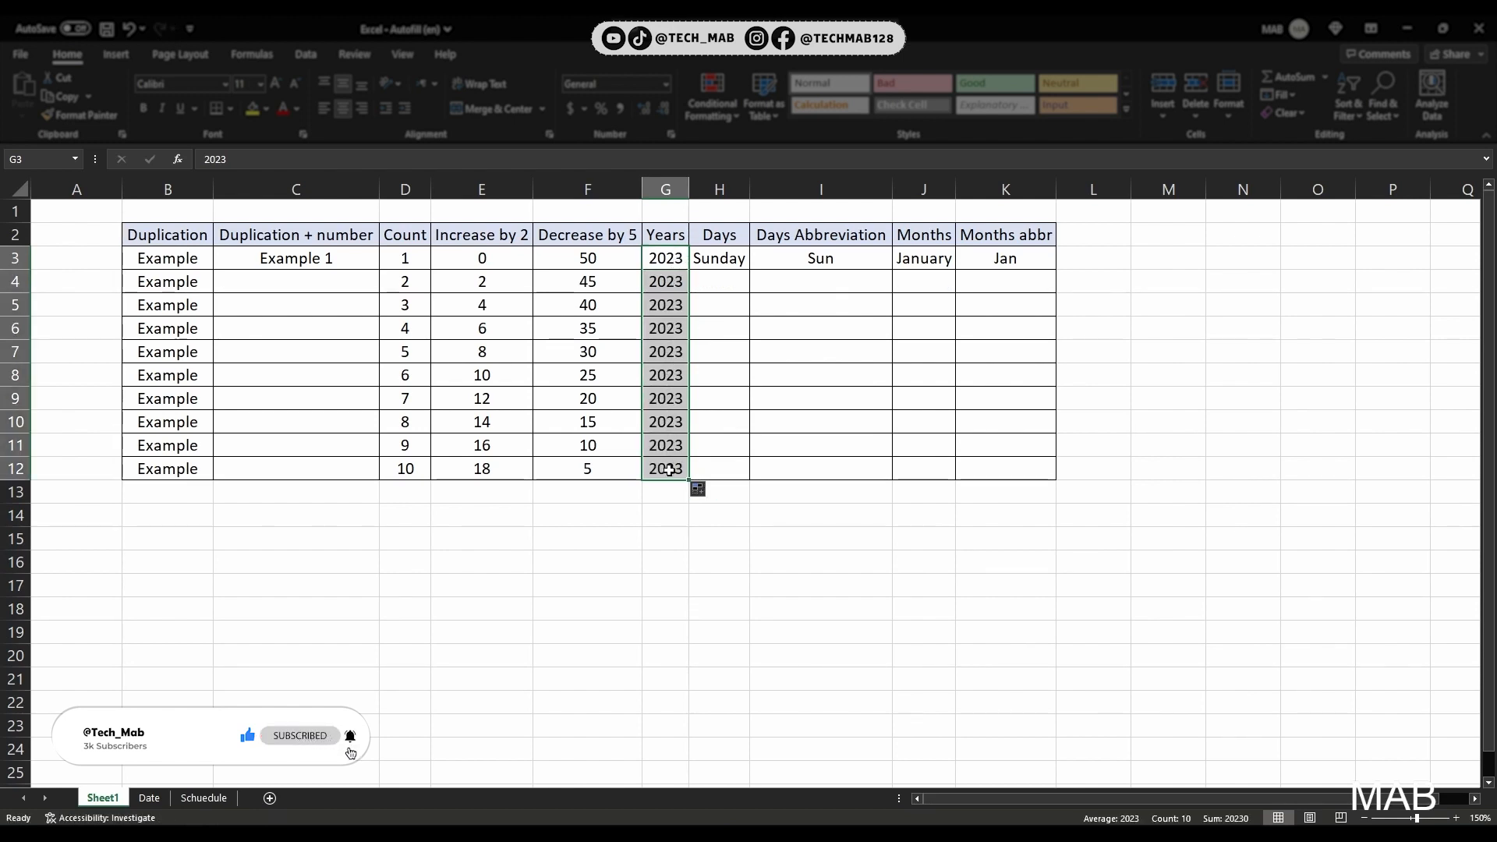
left_click(699, 490)
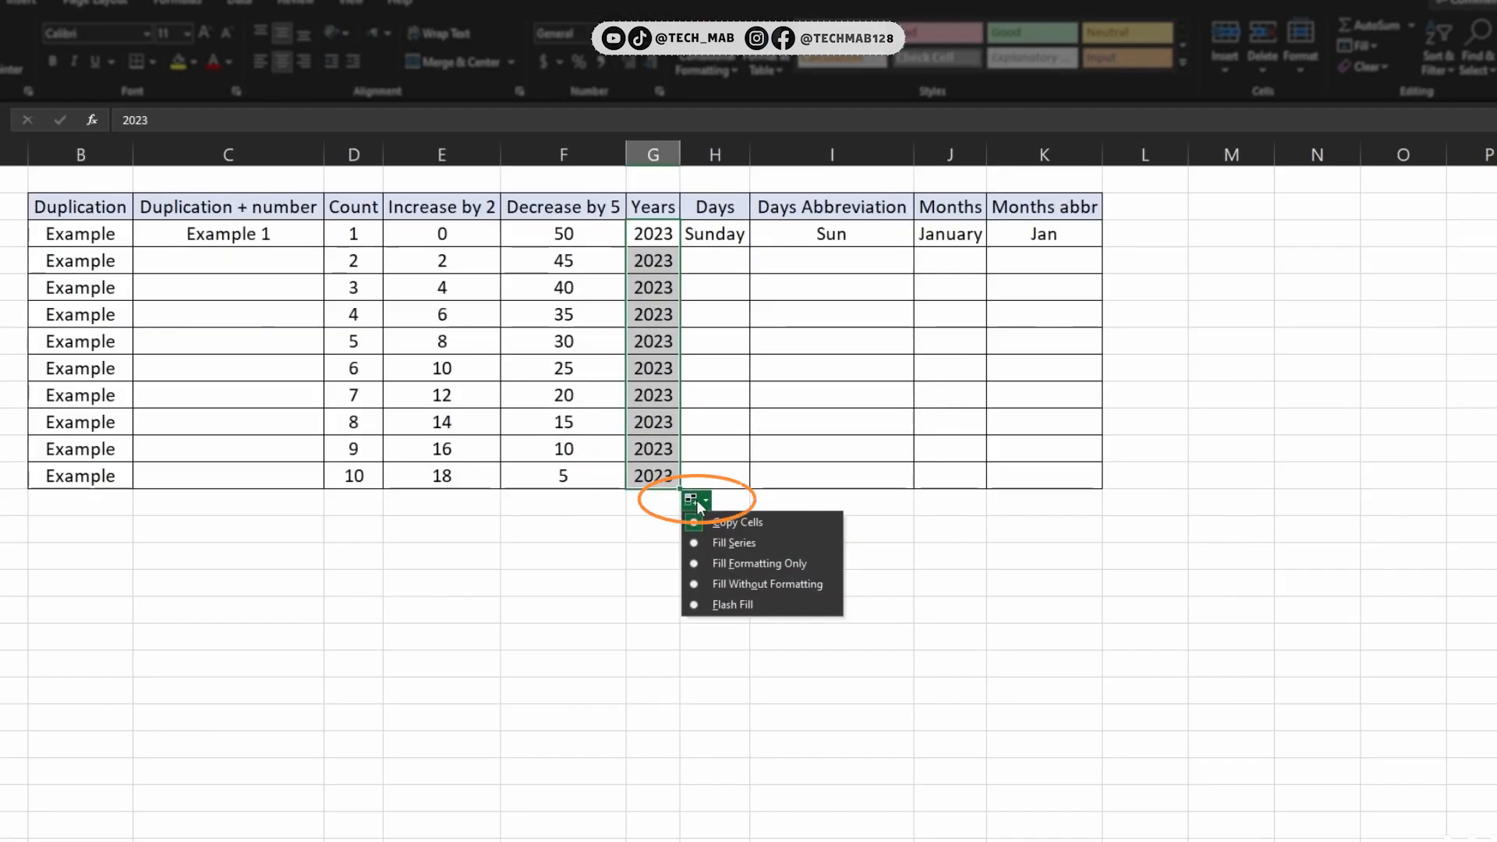
left_click(705, 544)
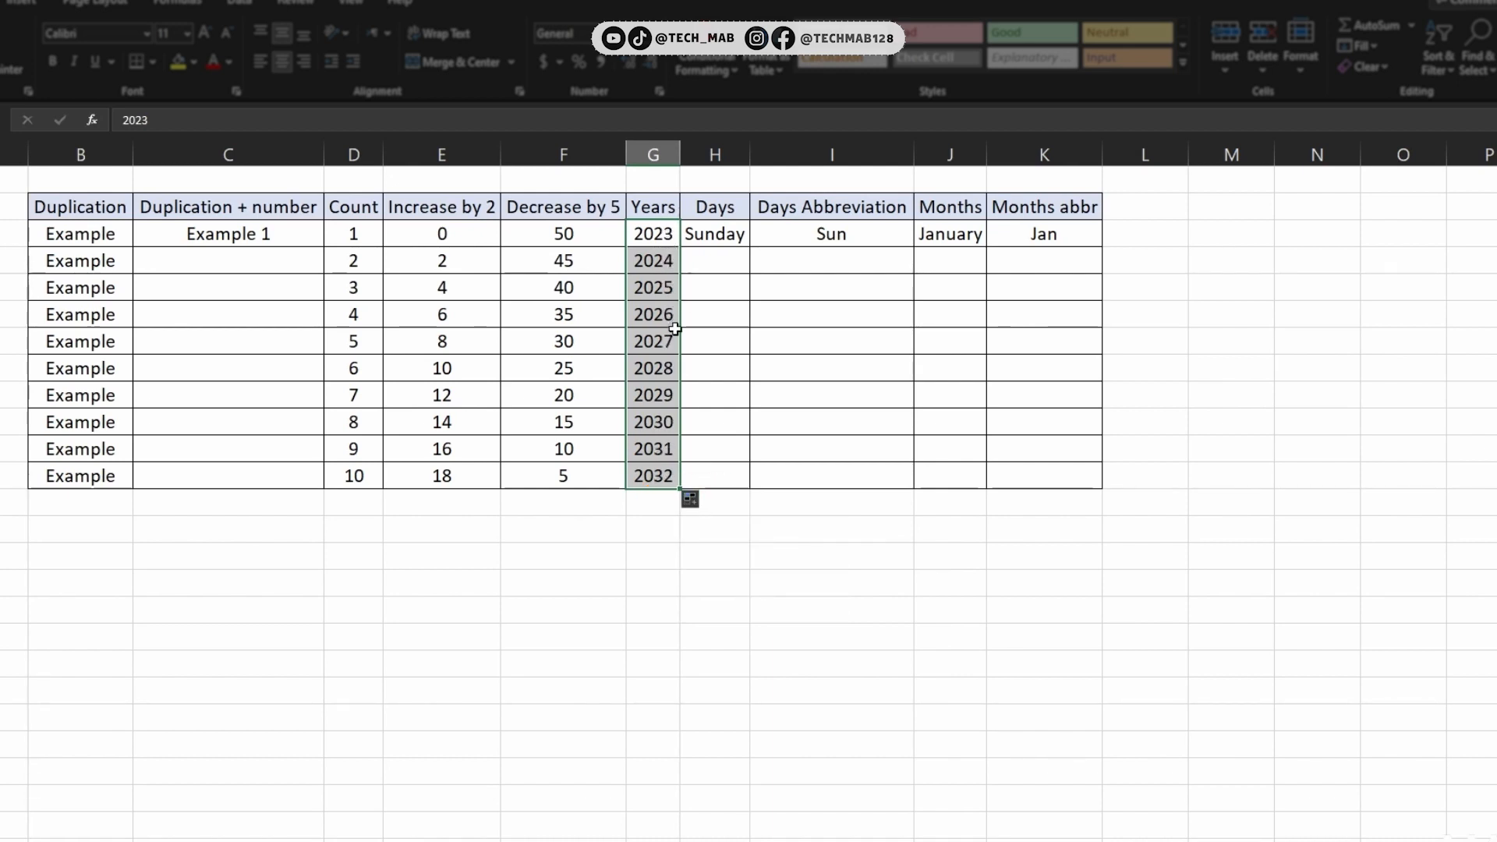
Try filling the Days column from Sunday down to H12 and fitting column H to its contents, and undo it.
left_click(715, 234)
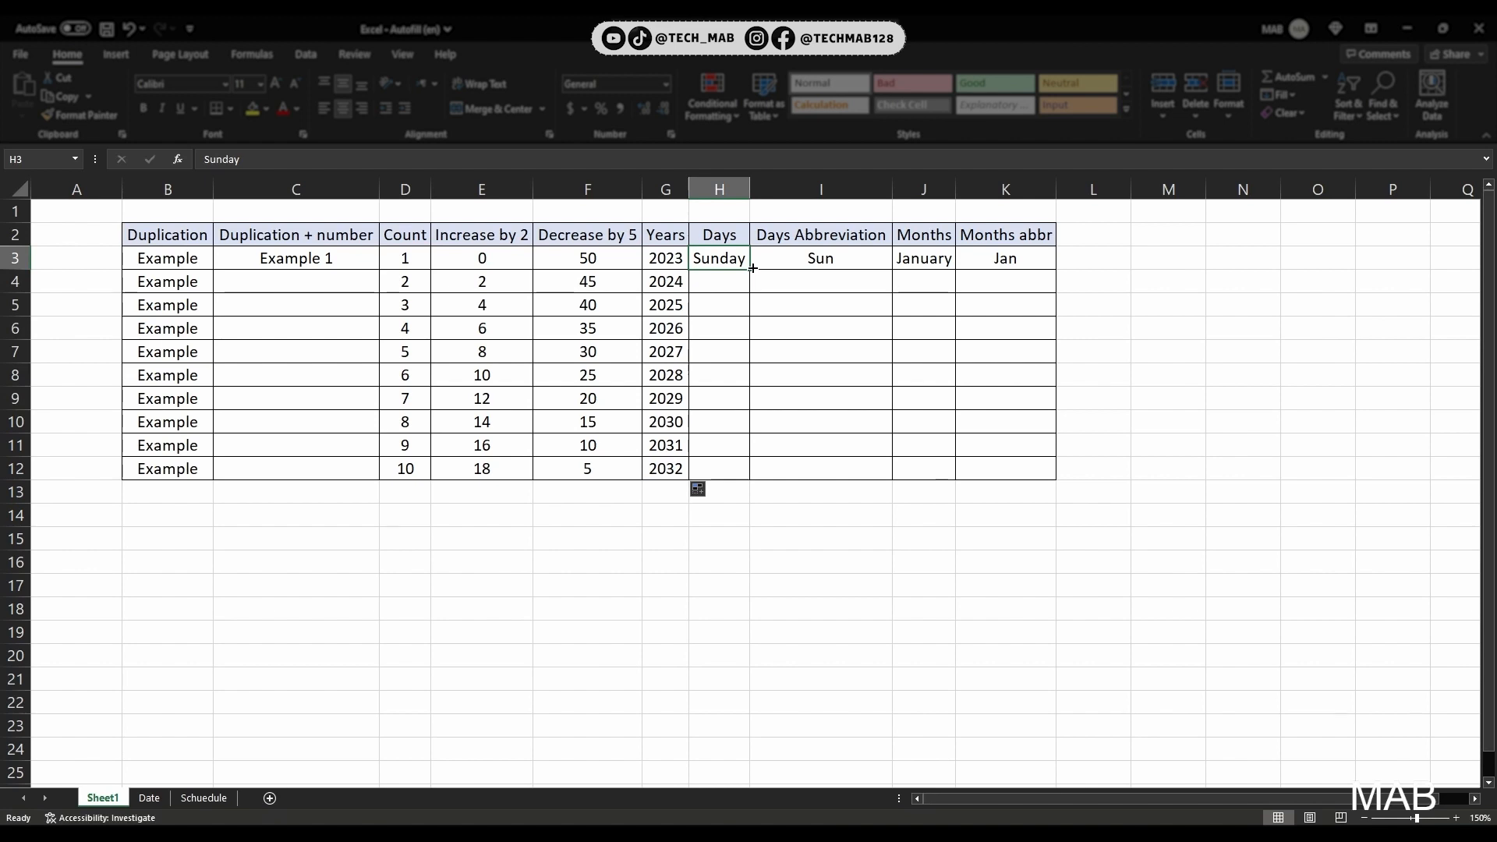
left_click_drag(751, 269, 755, 474)
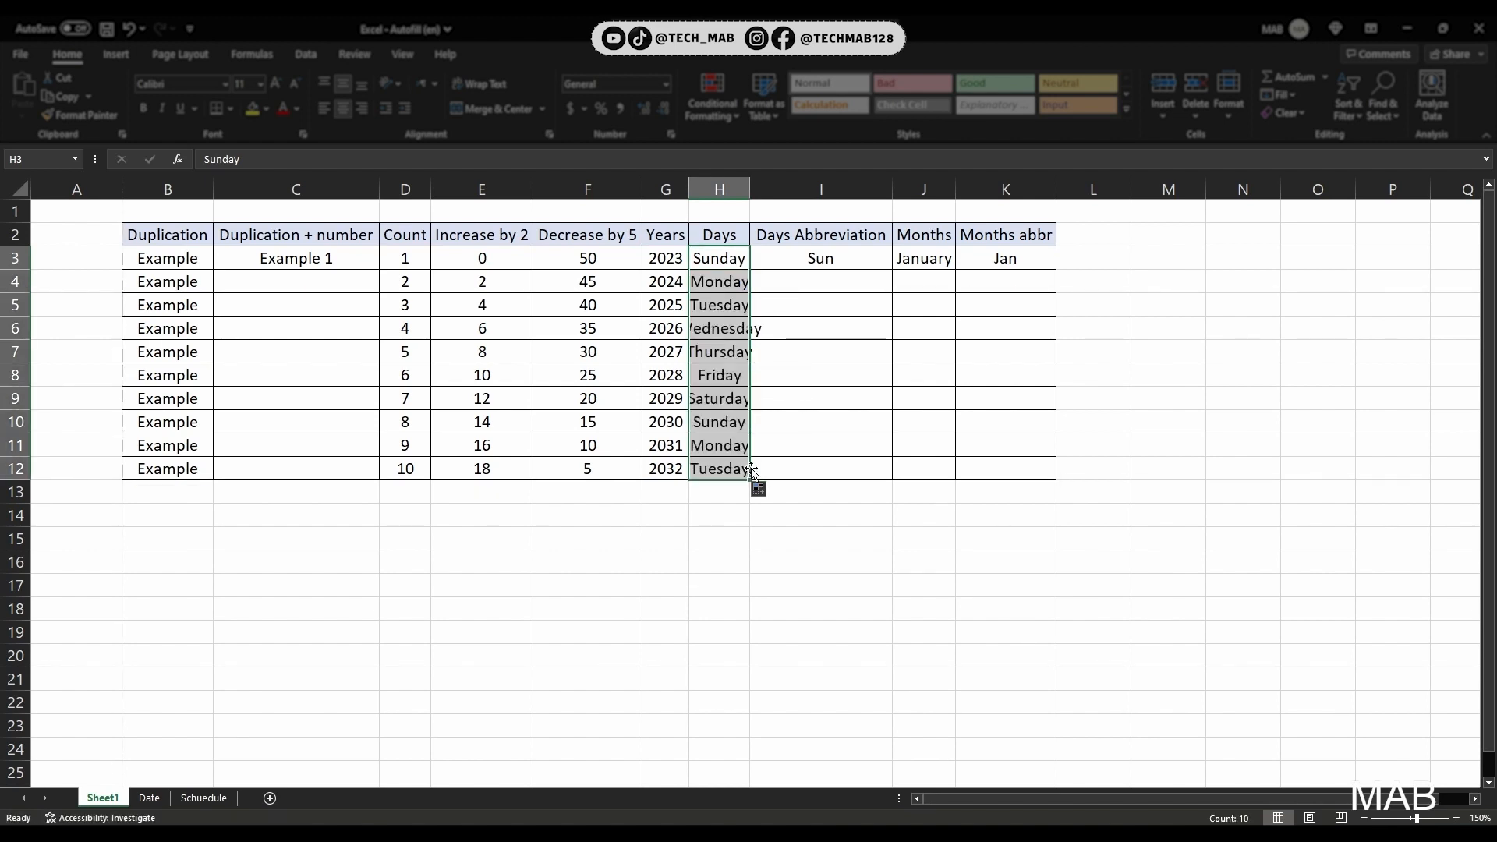
double_click(750, 190)
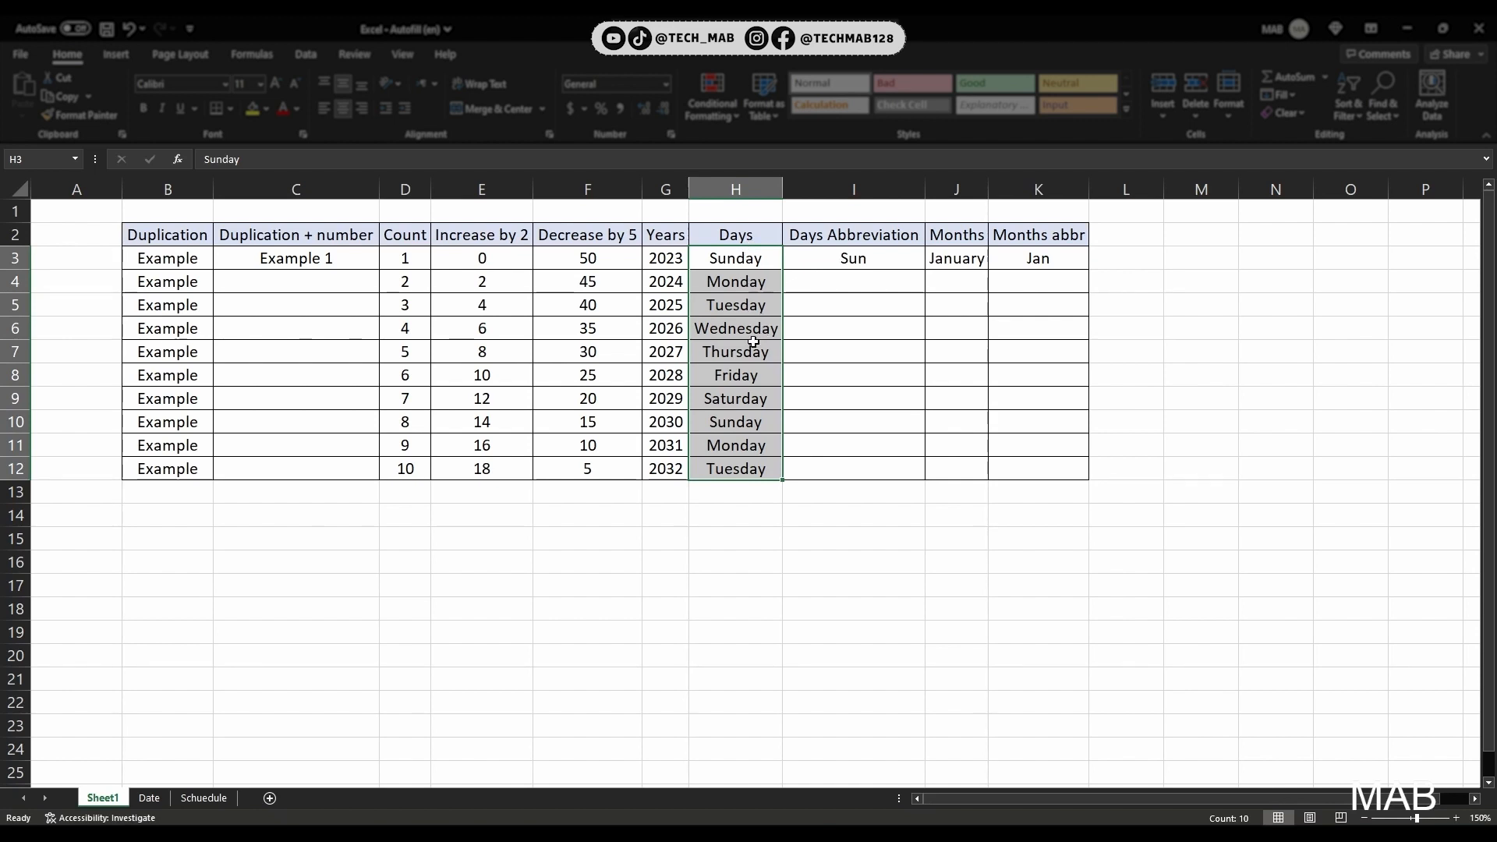
left_click(765, 459)
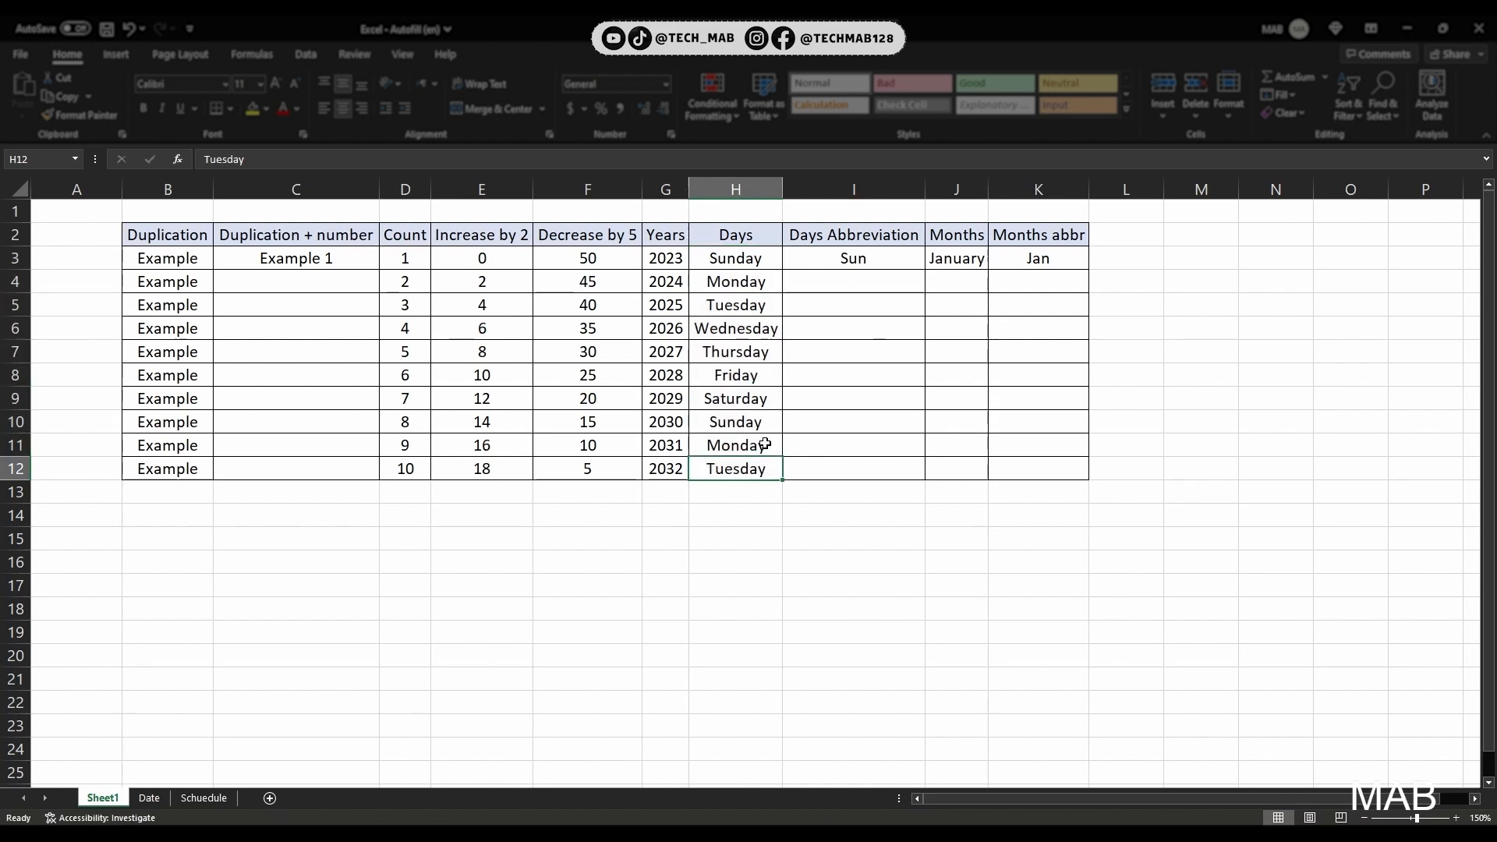
key("ctrl+z")
Fill the Days column from H3 down to H12 with Sunday using the Copy Cells option.
left_click_drag(748, 273, 770, 478)
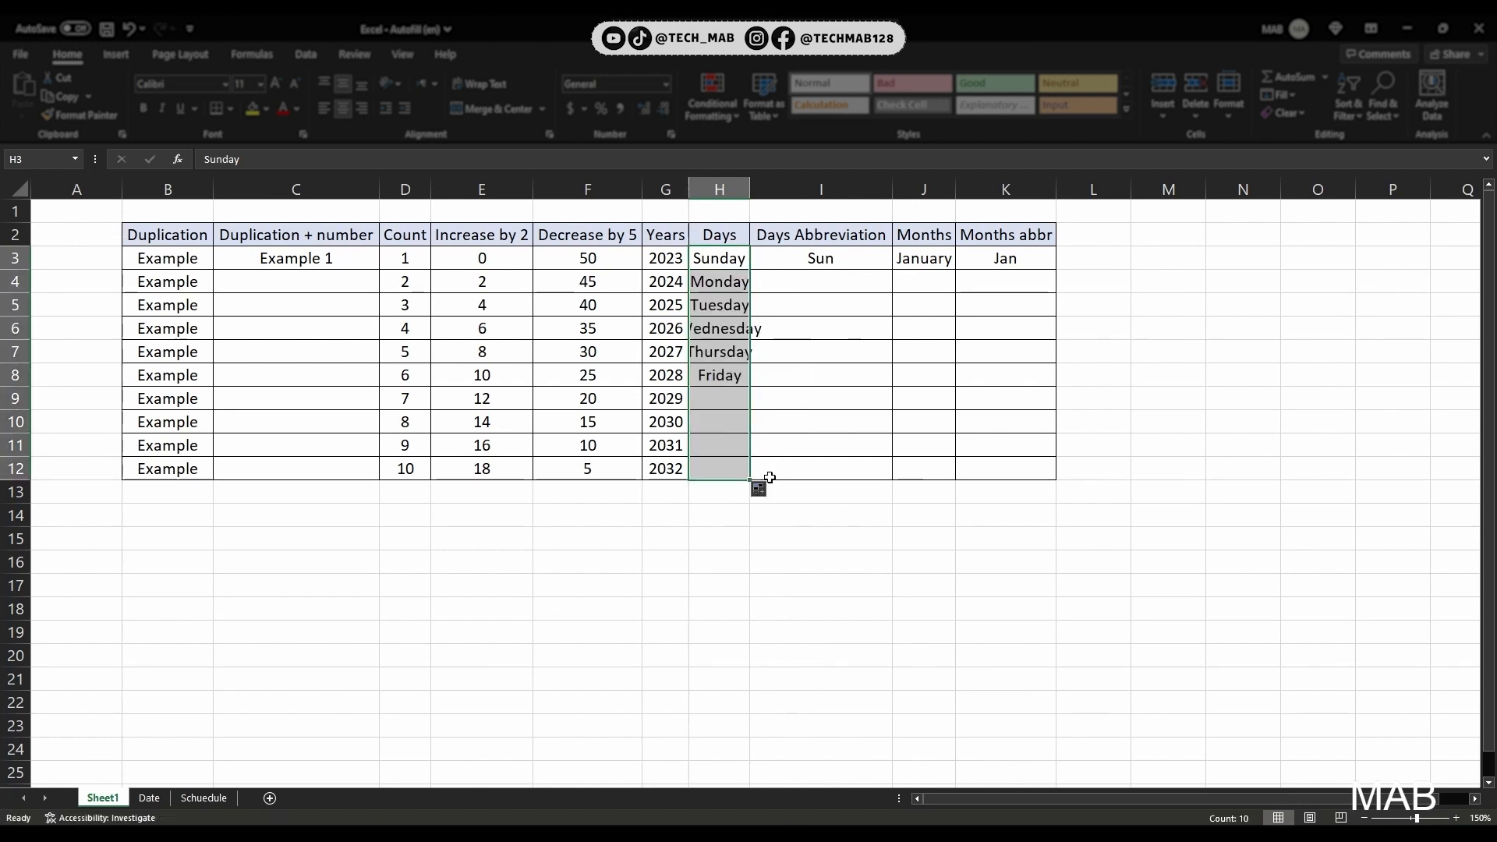
left_click(761, 492)
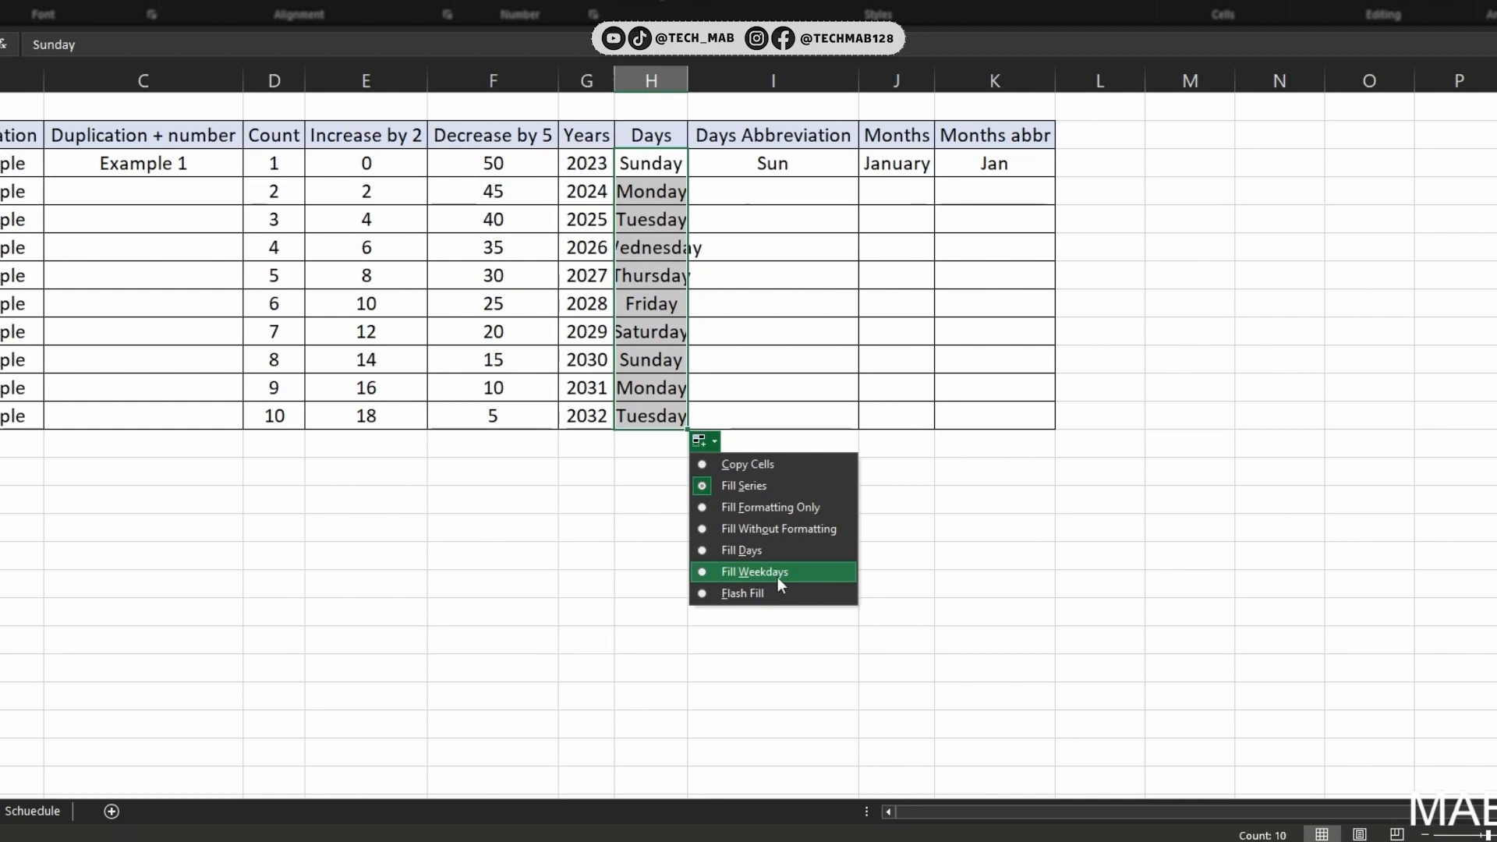
left_click(741, 465)
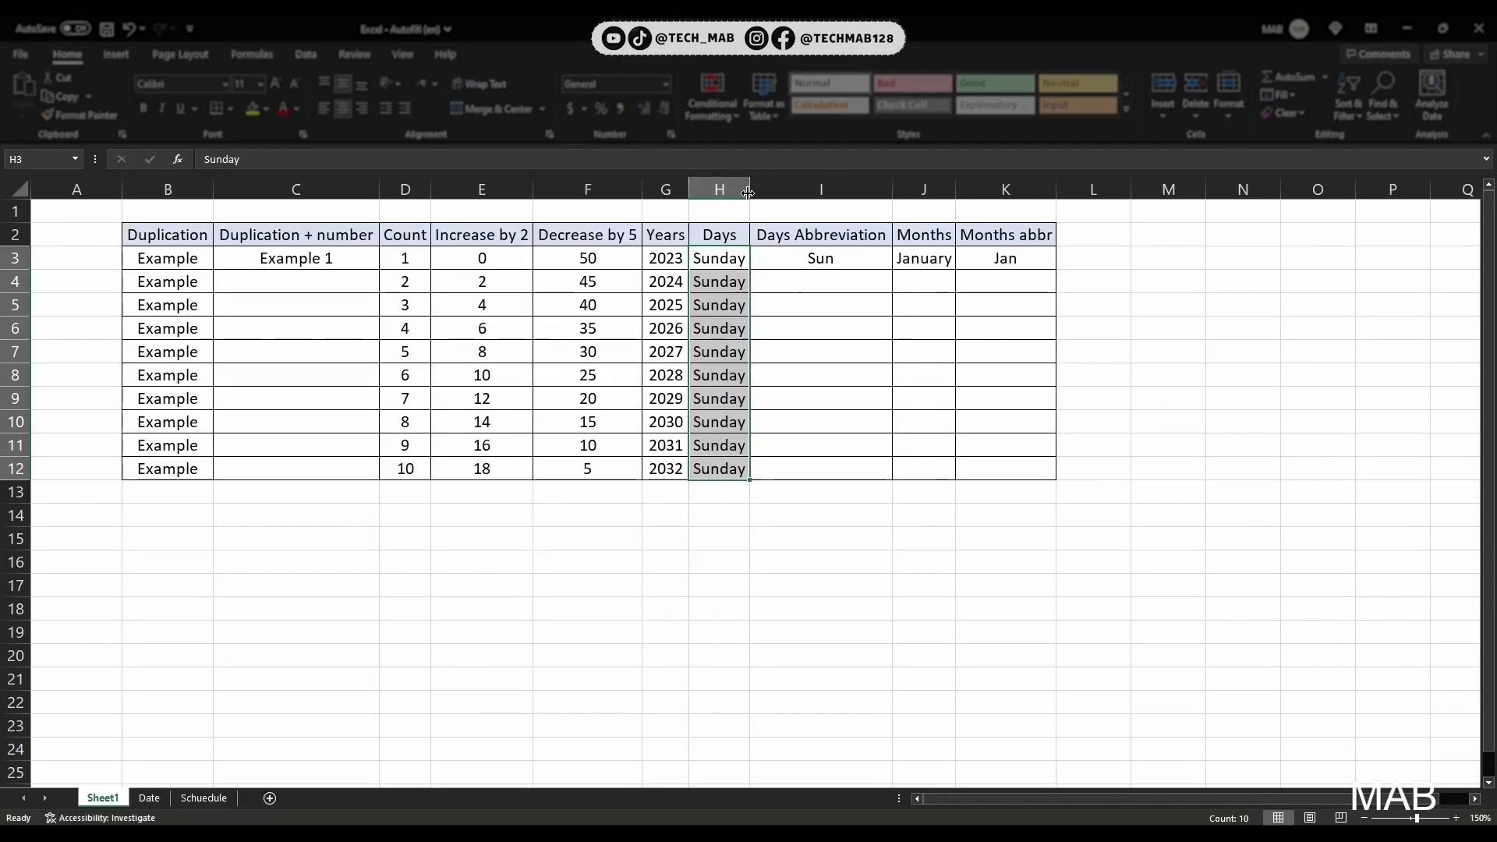
Fill the Days Abbreviation column from Sun down to row 12 and the Months column from January through December in row 14.
left_click(785, 188)
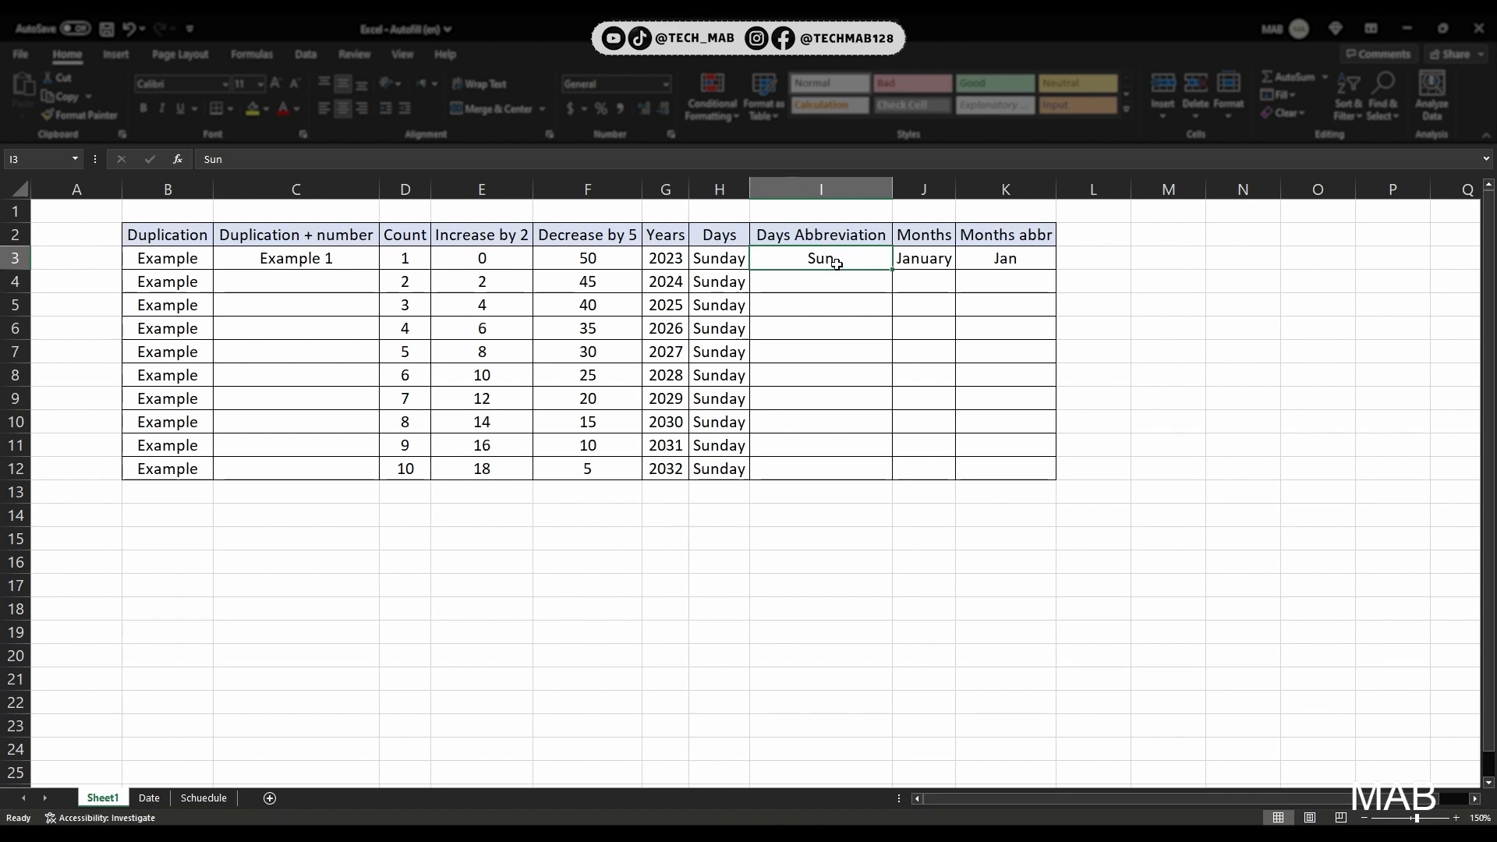
left_click_drag(892, 270, 897, 483)
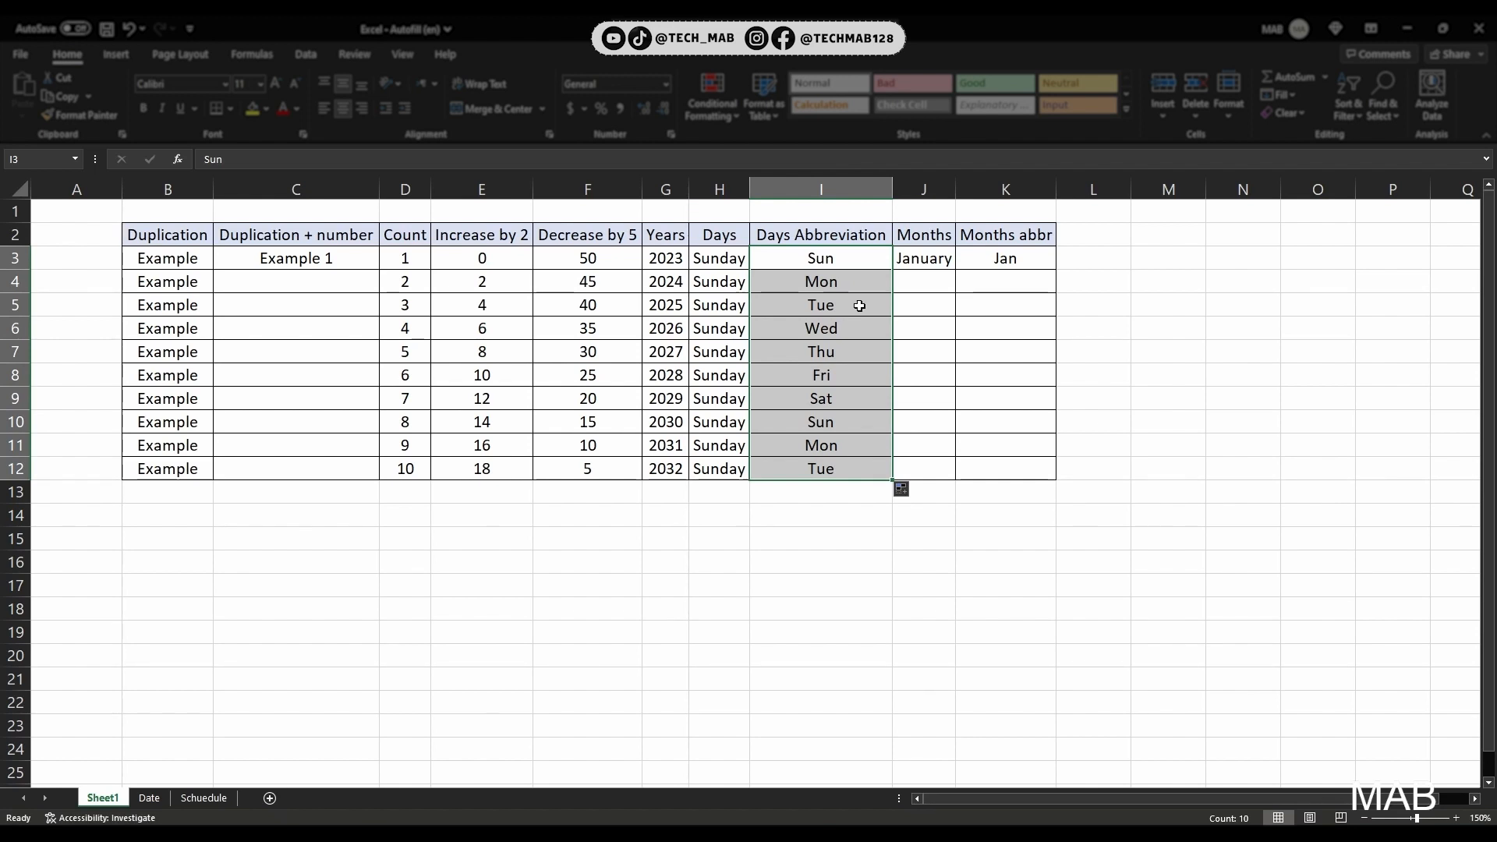
left_click(925, 258)
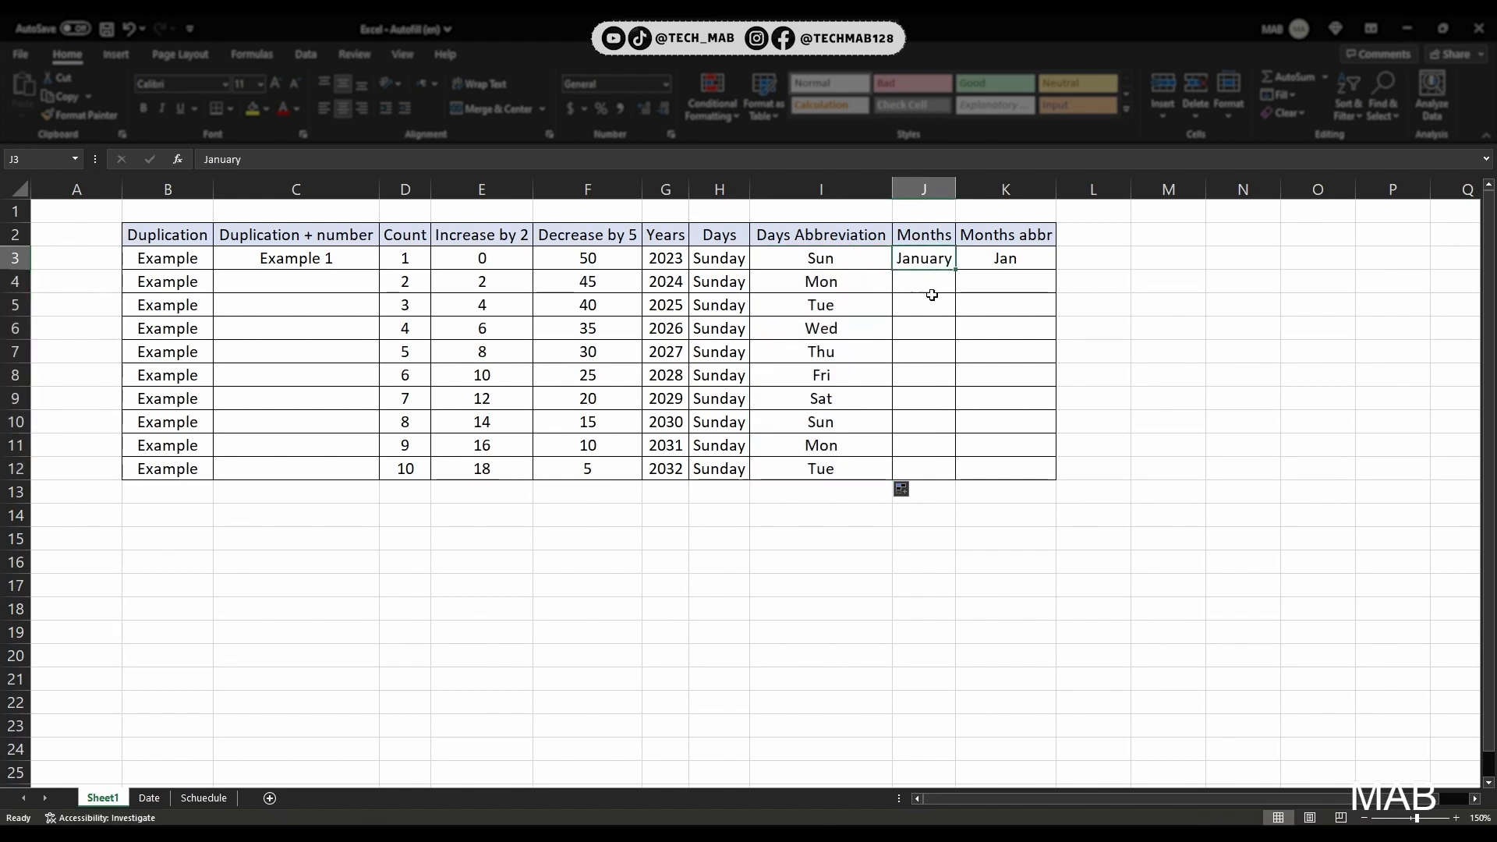
left_click_drag(955, 269, 957, 477)
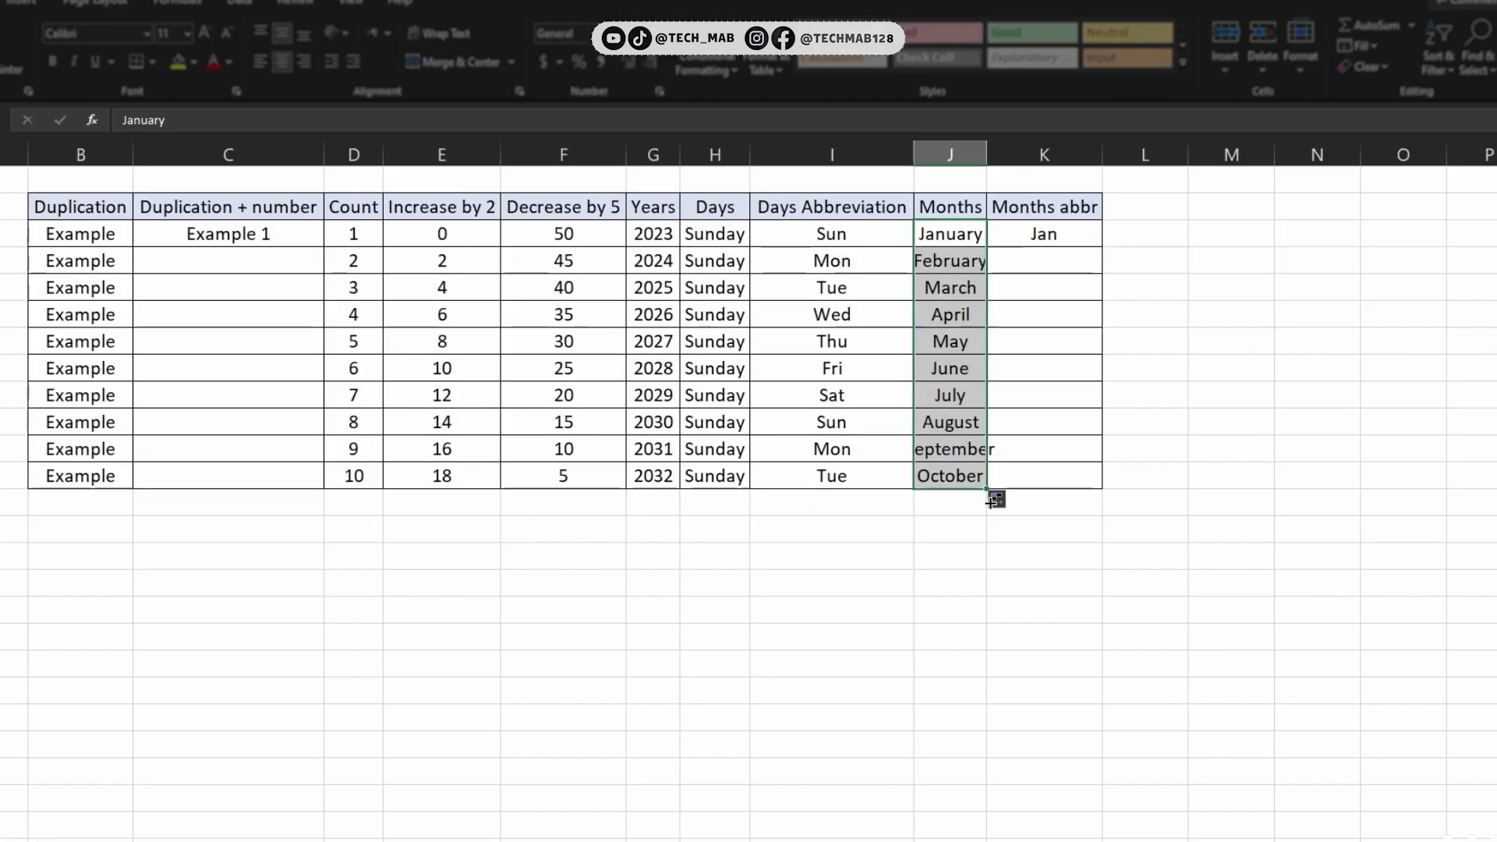
left_click_drag(956, 481, 944, 514)
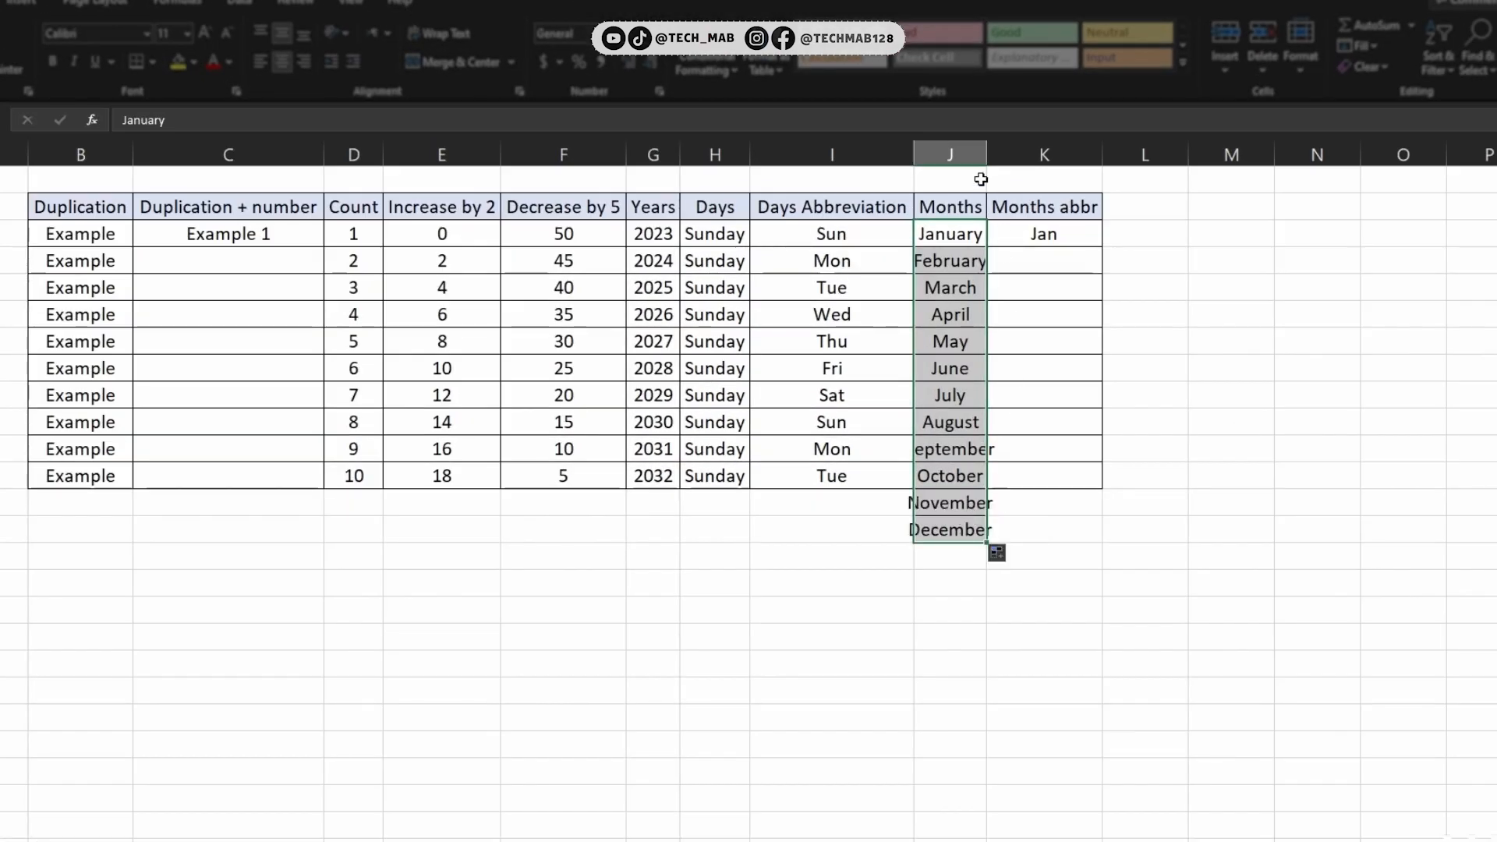
Fill the Months abbr column from Jan in K3 down to K12.
left_click(1085, 237)
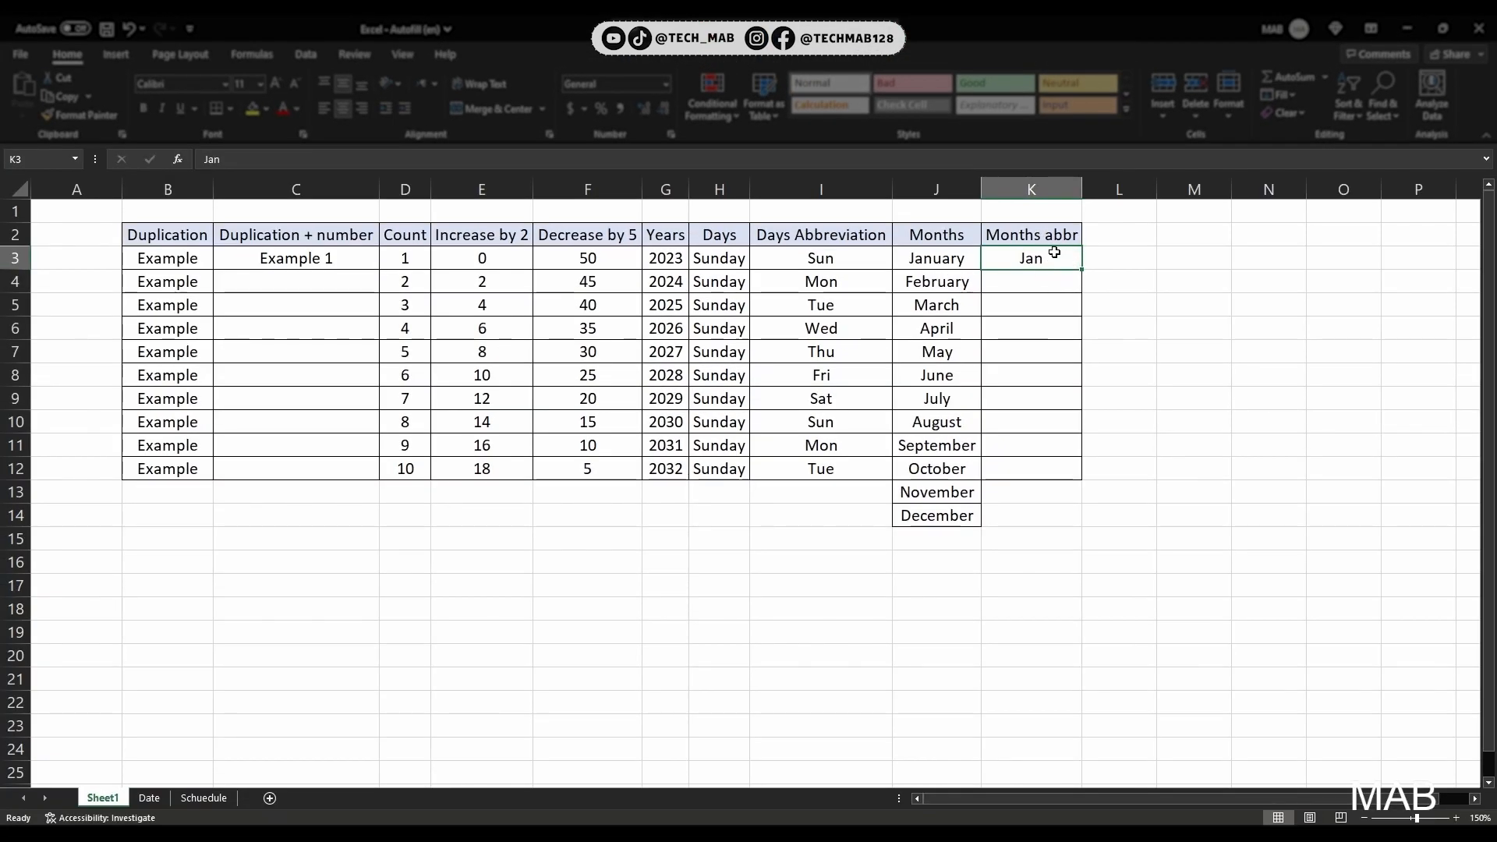
left_click_drag(1082, 270, 1085, 477)
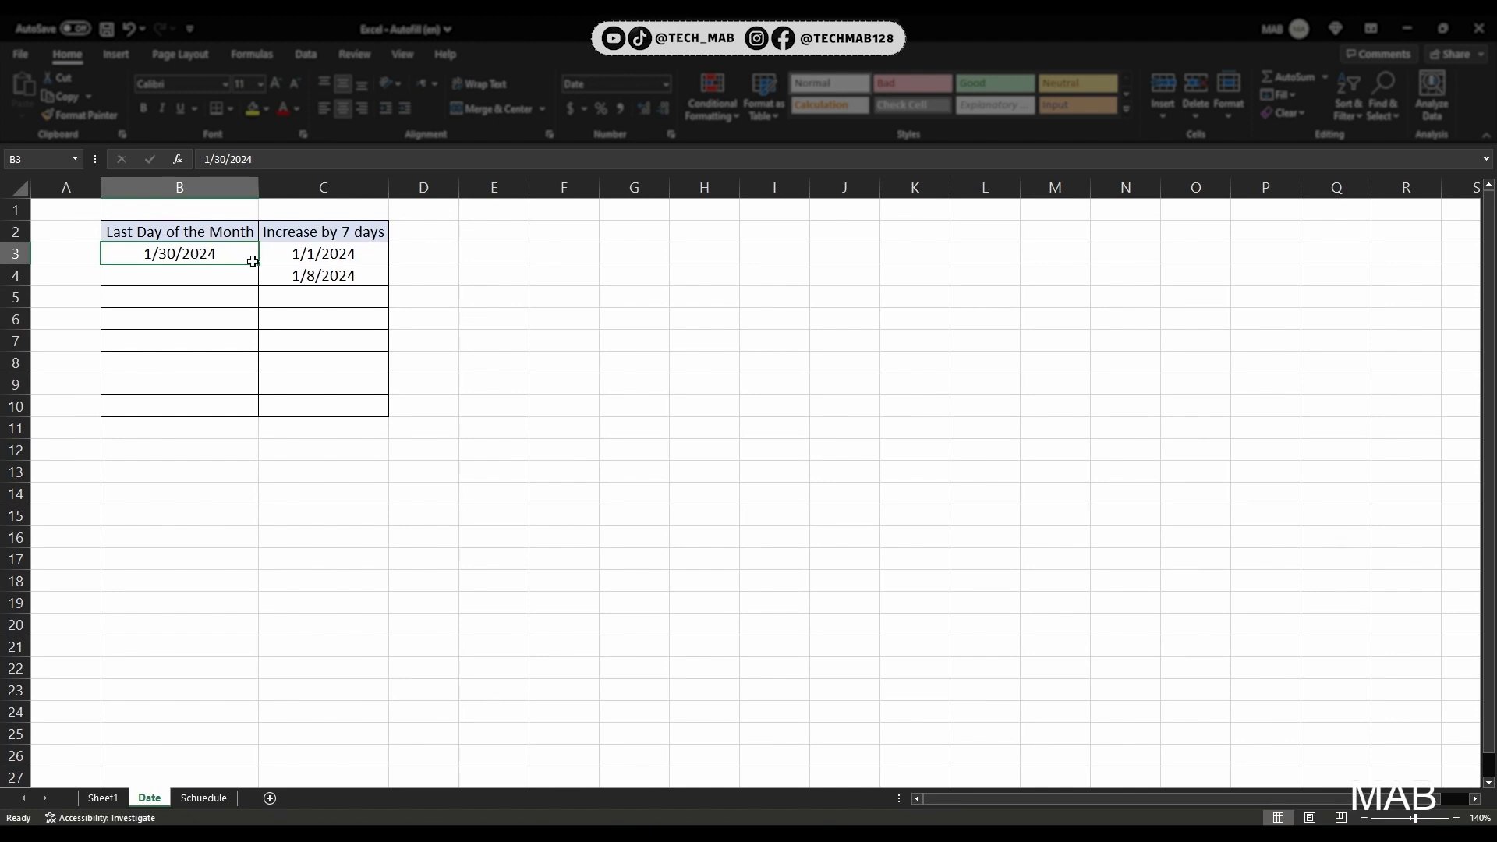
On the Date sheet, fill Last Day of the Month down to B10 using Fill Months, and extend Increase by 7 days from C3:C4 to C10.
left_click_drag(259, 266, 267, 411)
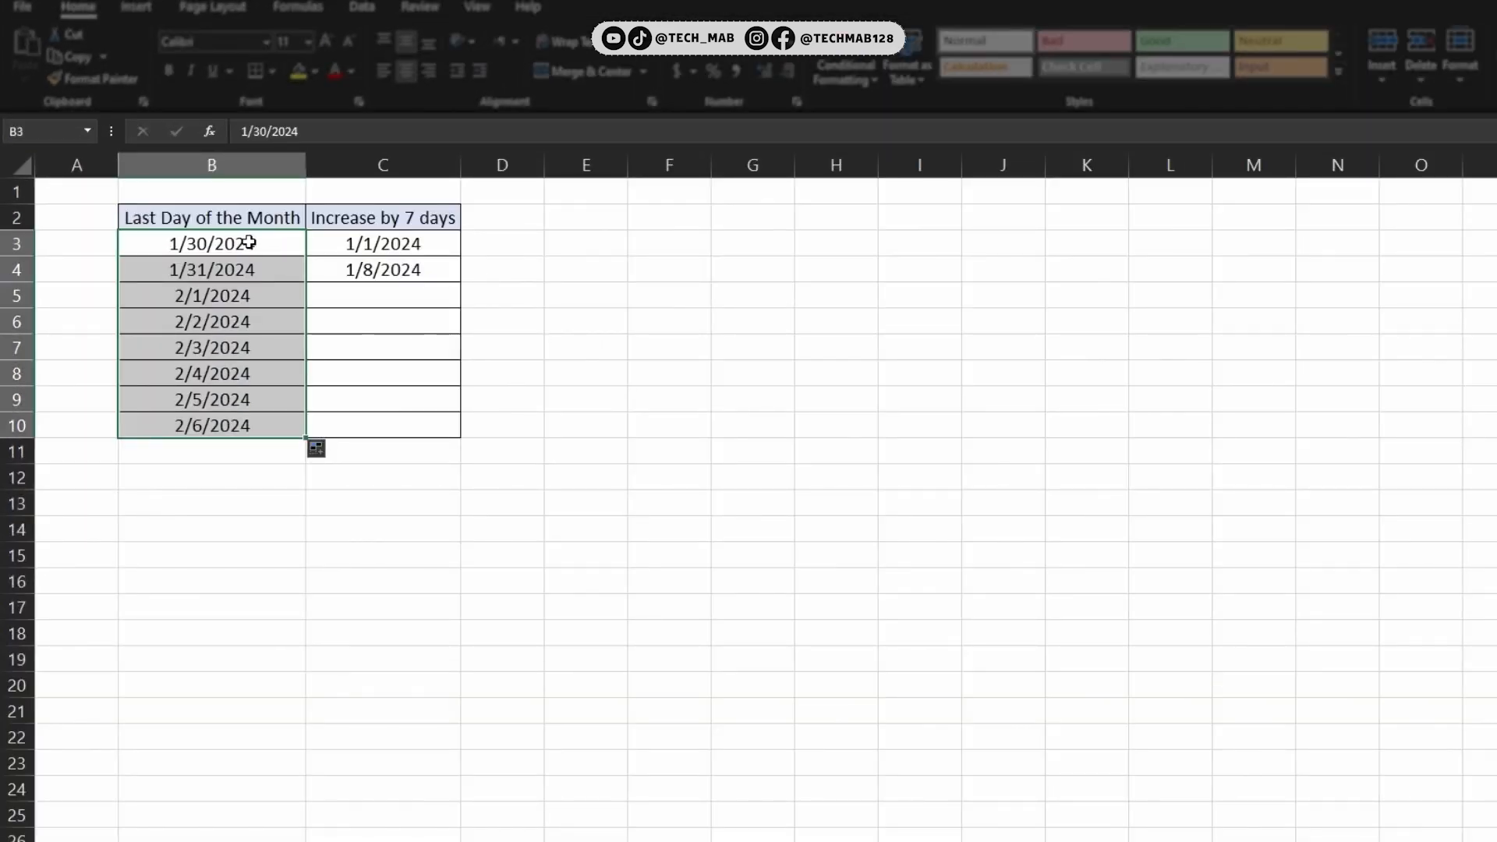
left_click(328, 454)
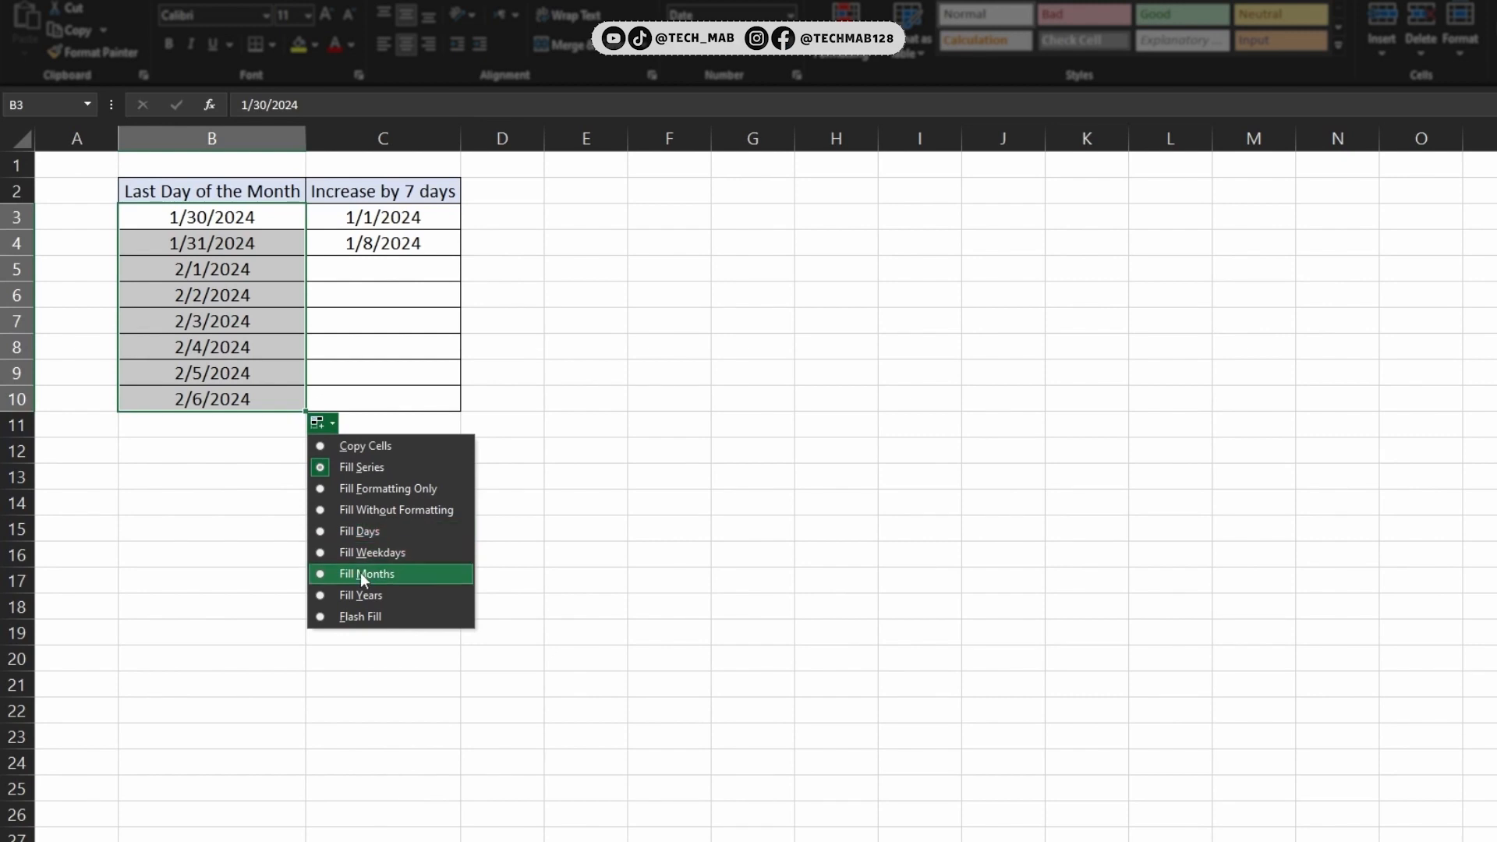
left_click(385, 574)
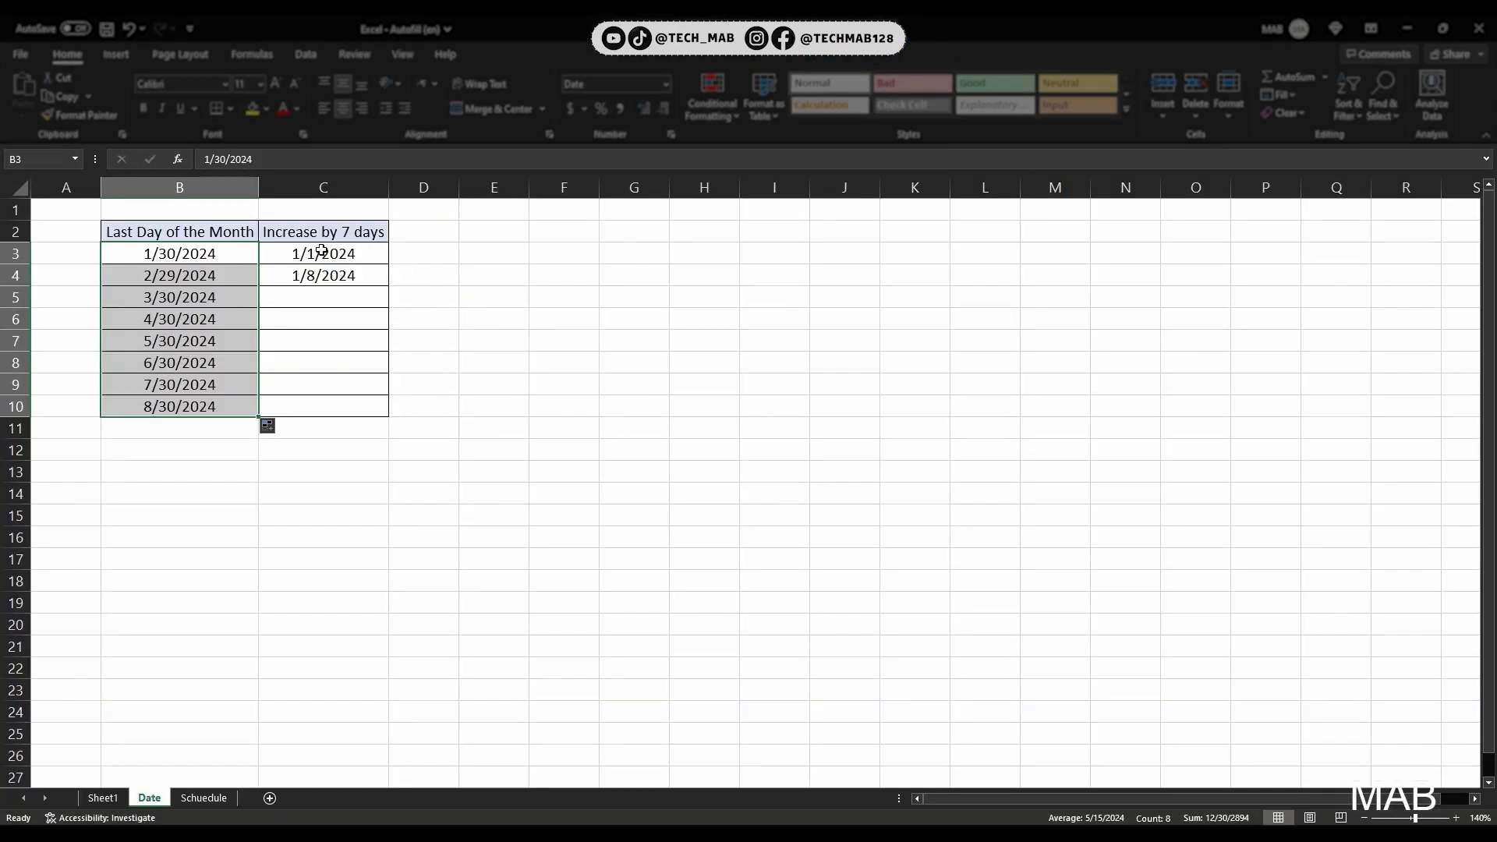
left_click_drag(321, 251, 323, 275)
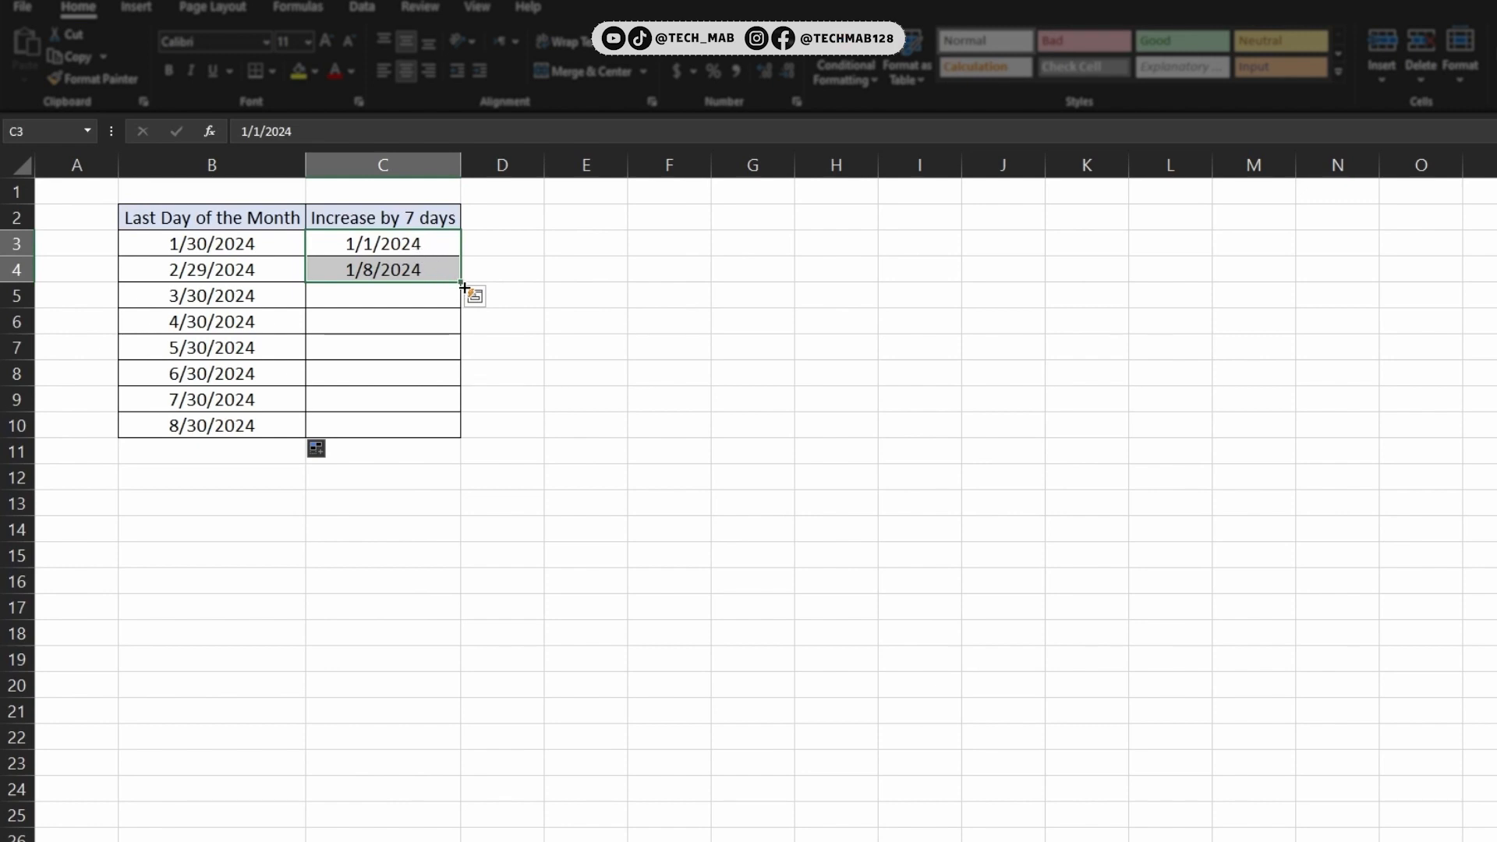
left_click_drag(461, 282, 462, 433)
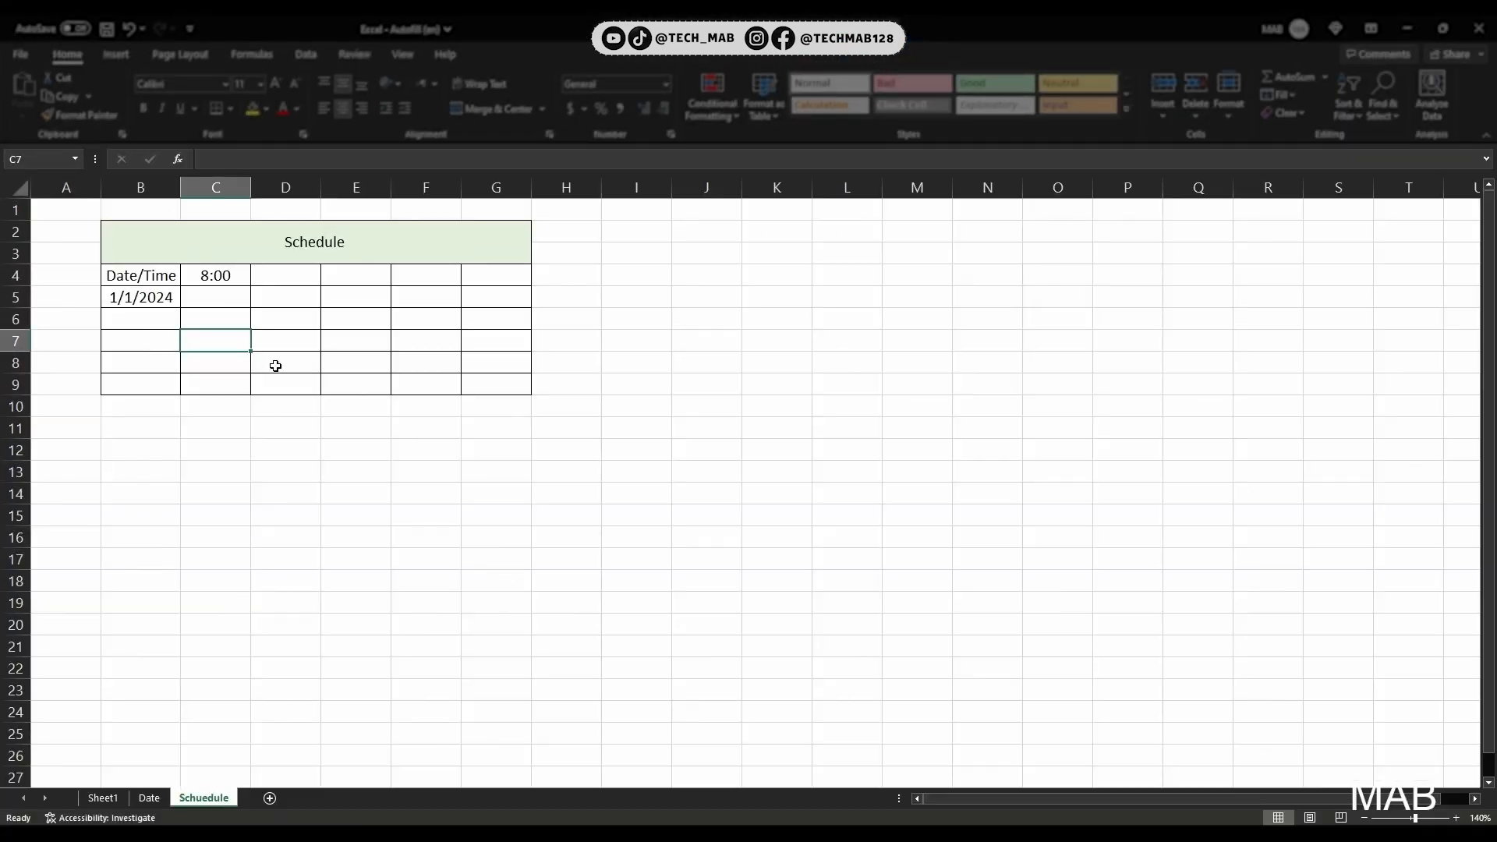
In the Schedule table, fill the times from 8:00 across to 14:00 in I4 and the dates from 1/1/2024 down to B9 using Fill Series.
left_click(219, 282)
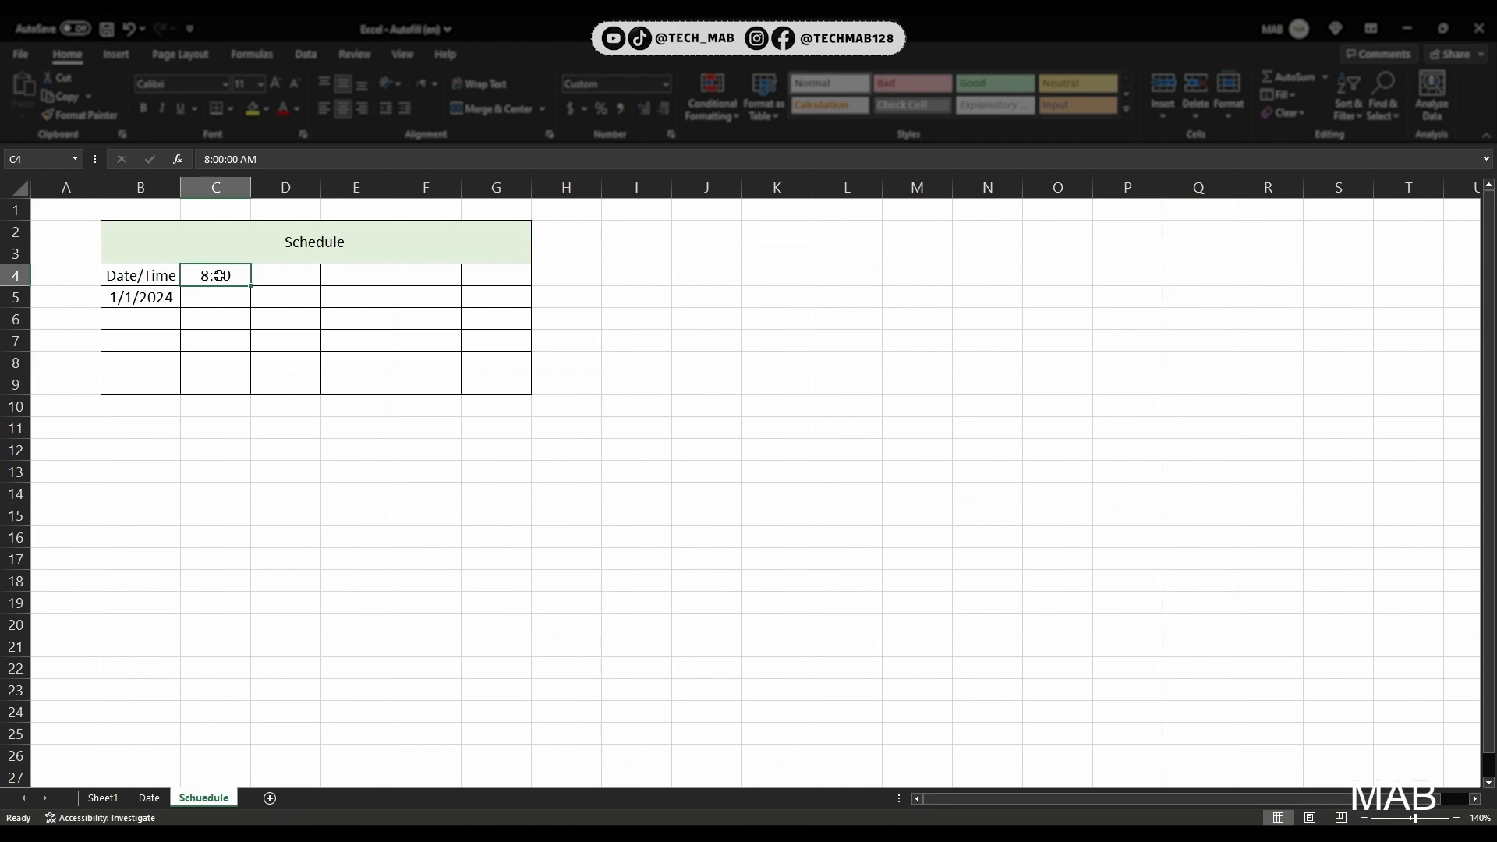
left_click_drag(251, 285, 645, 290)
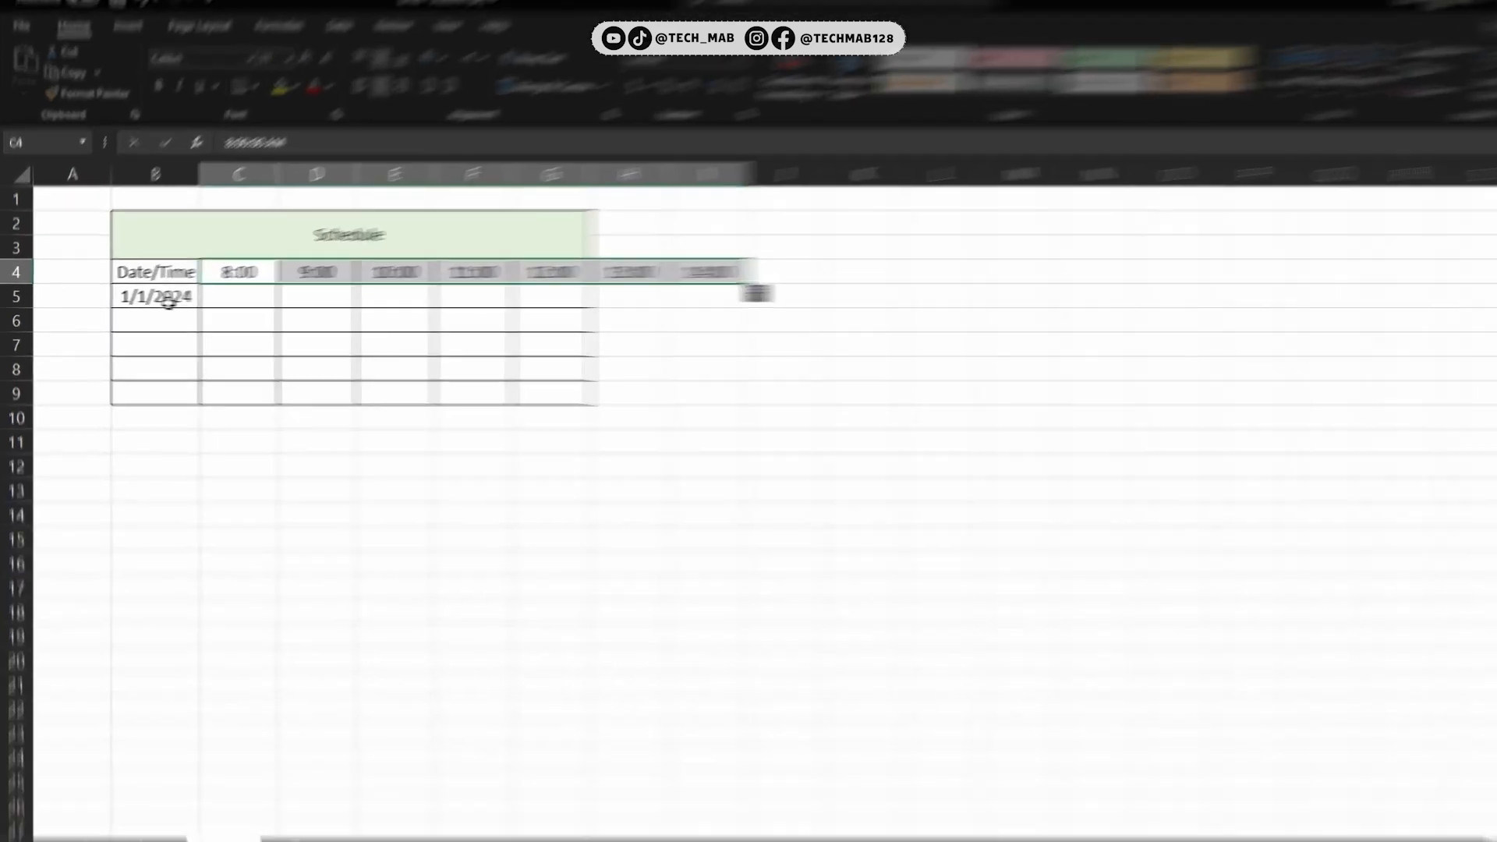
left_click(159, 297)
left_click_drag(213, 308, 213, 407)
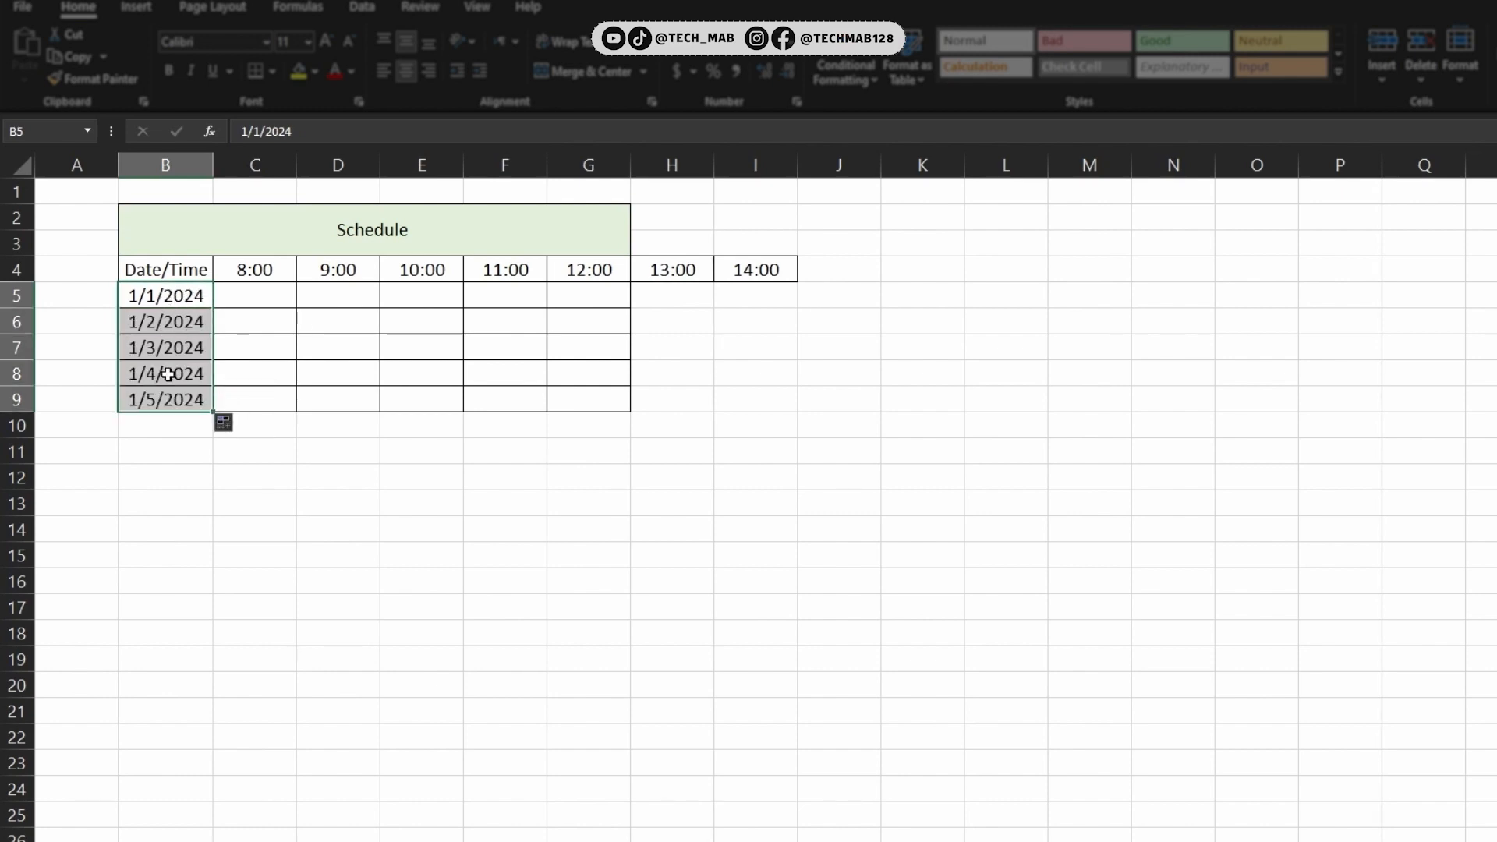
left_click(226, 426)
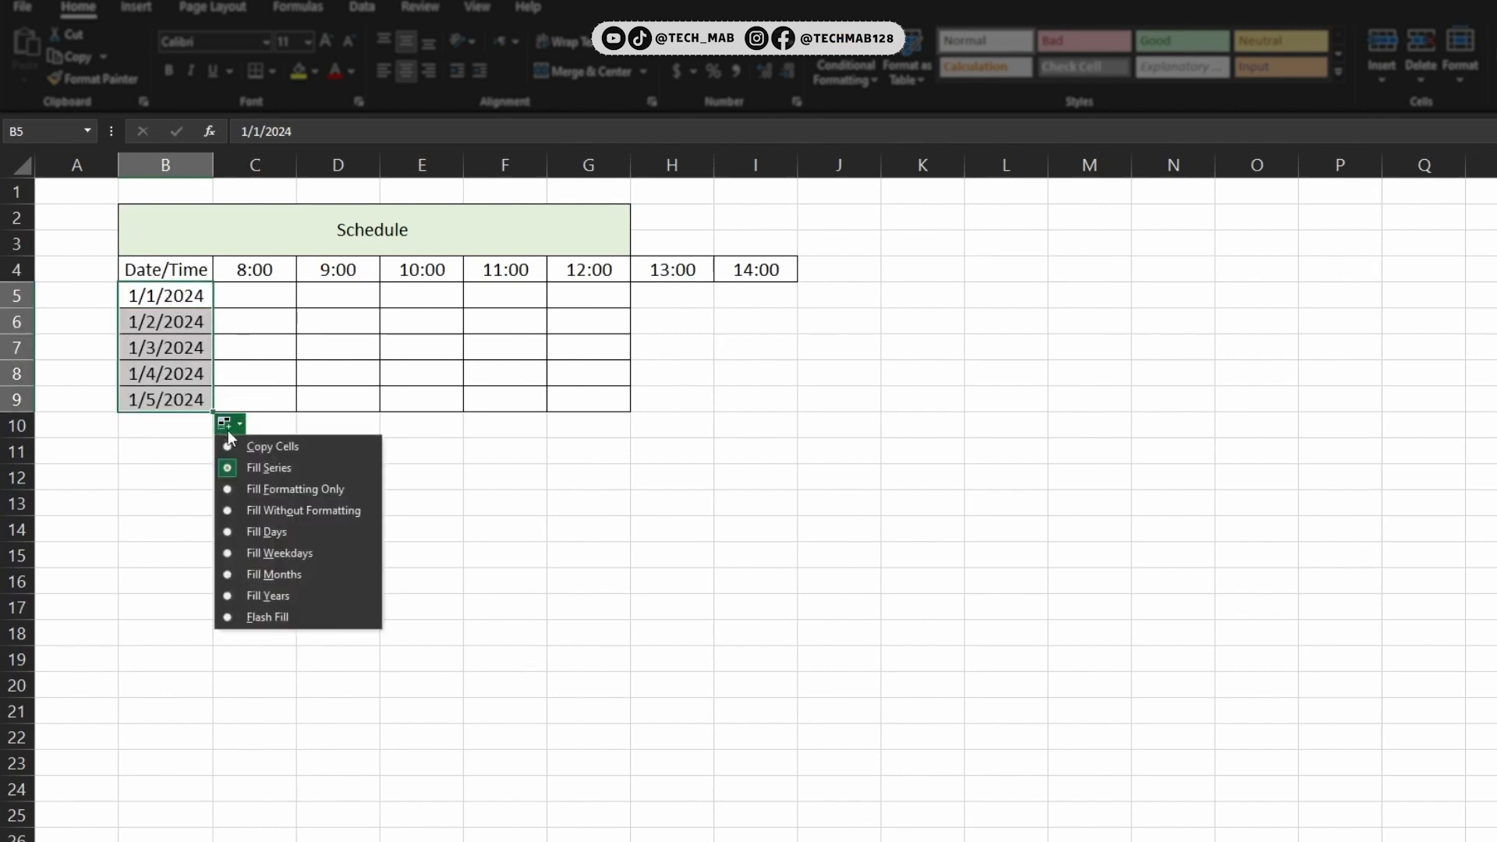
left_click(265, 468)
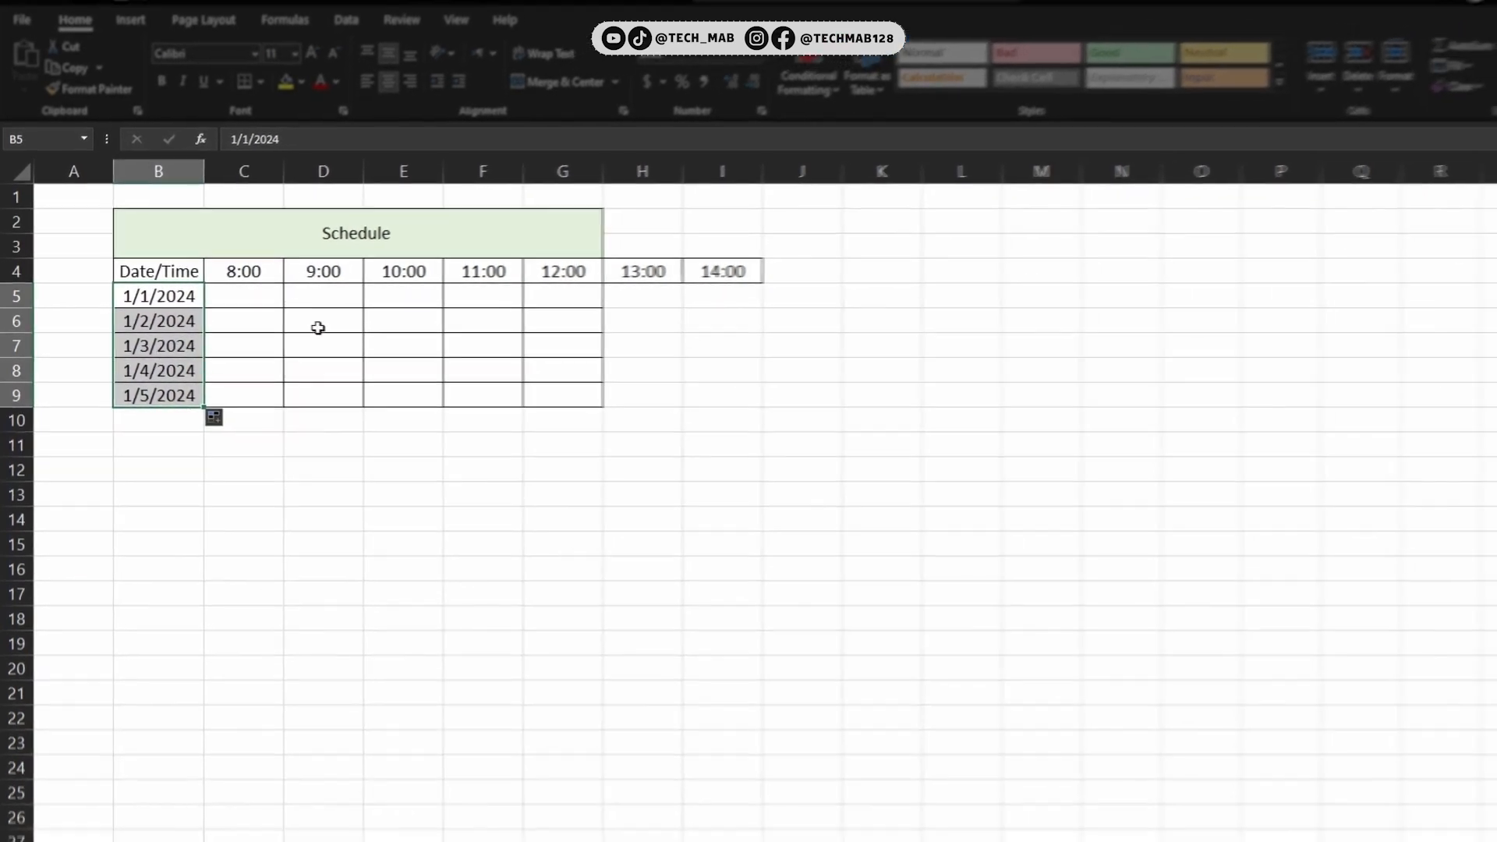